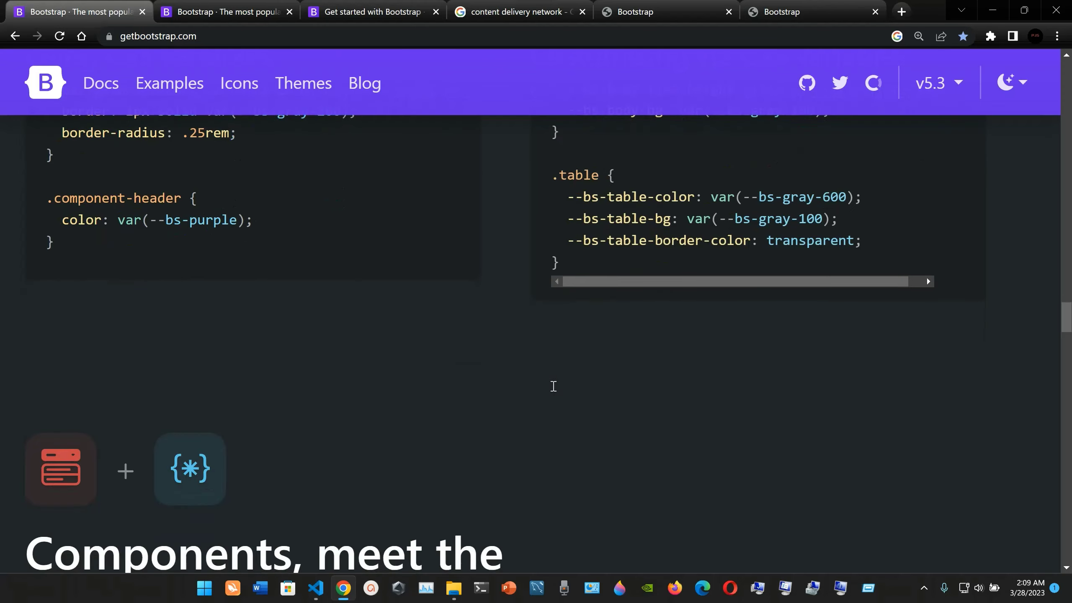
# - Scroll to 'Components, meet the Utility API' and read down to 'Quickly customize components'
pyautogui.scroll(-1, 325, 382)
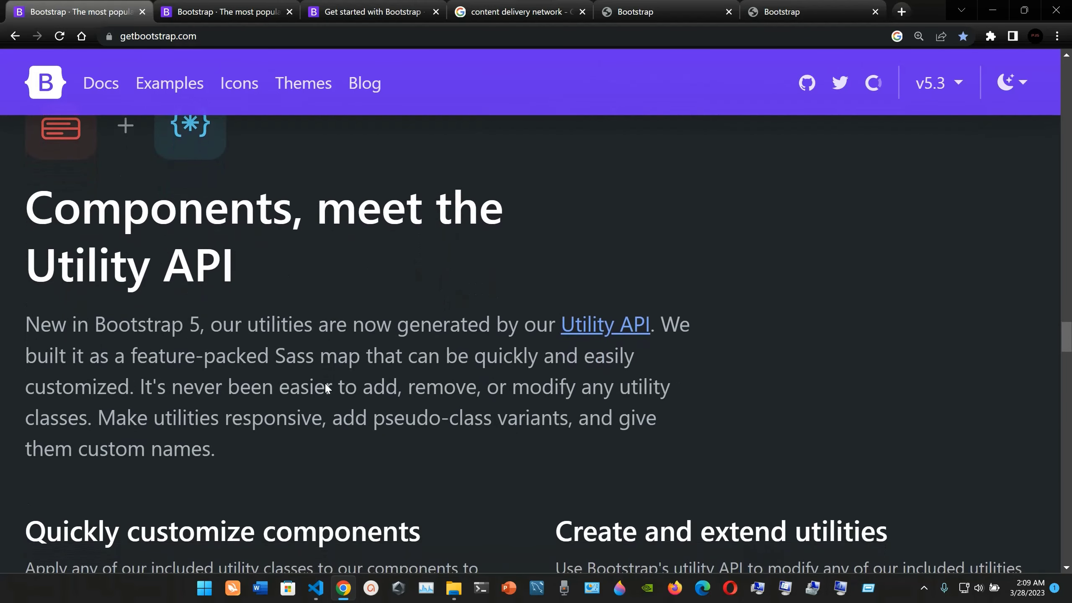
pyautogui.scroll(-1, 266, 346)
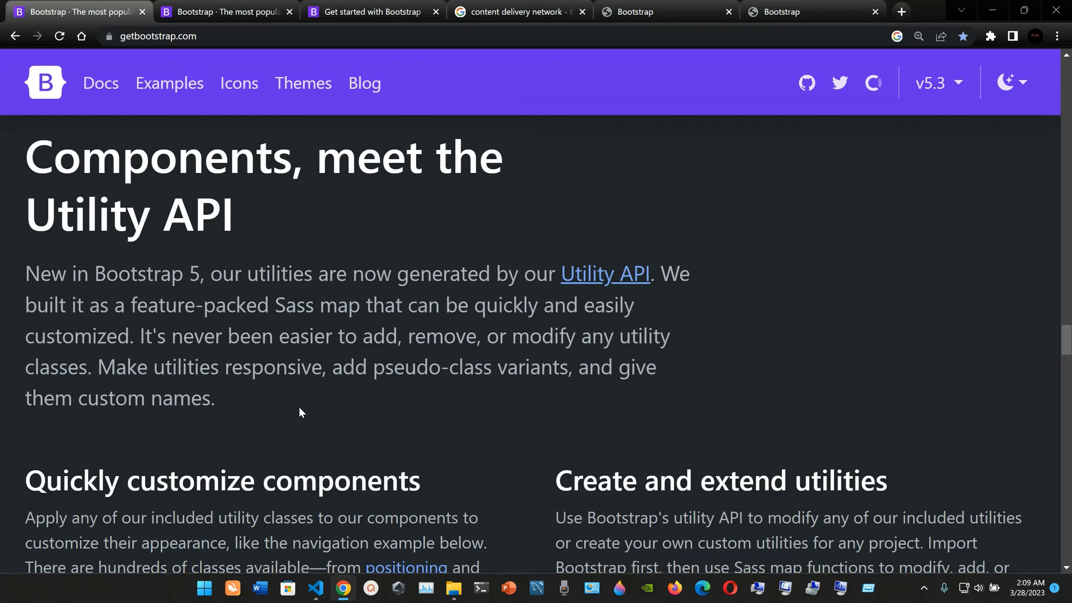
pyautogui.scroll(-1, 301, 410)
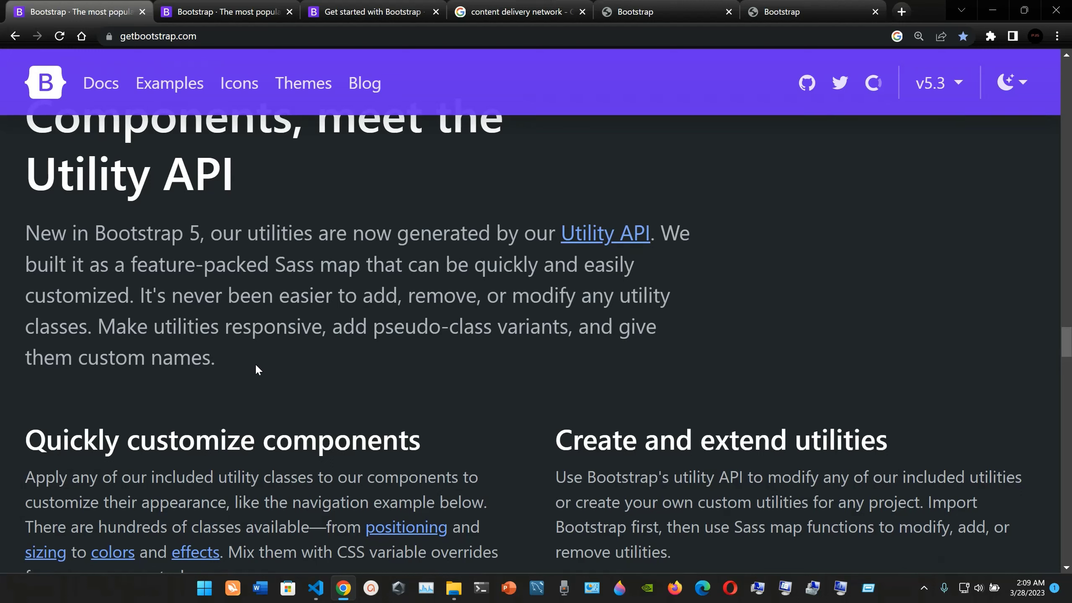
pyautogui.scroll(-4, 256, 367)
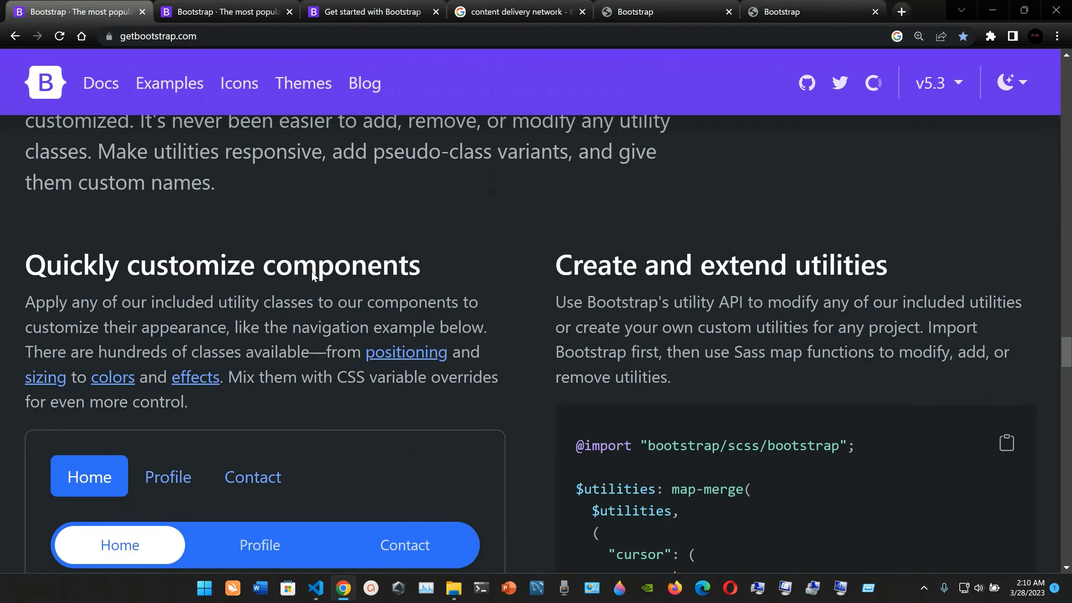
# - In the nav demo, switch the tabs to Profile then Contact and make Profile the active pill
pyautogui.scroll(-1, 346, 329)
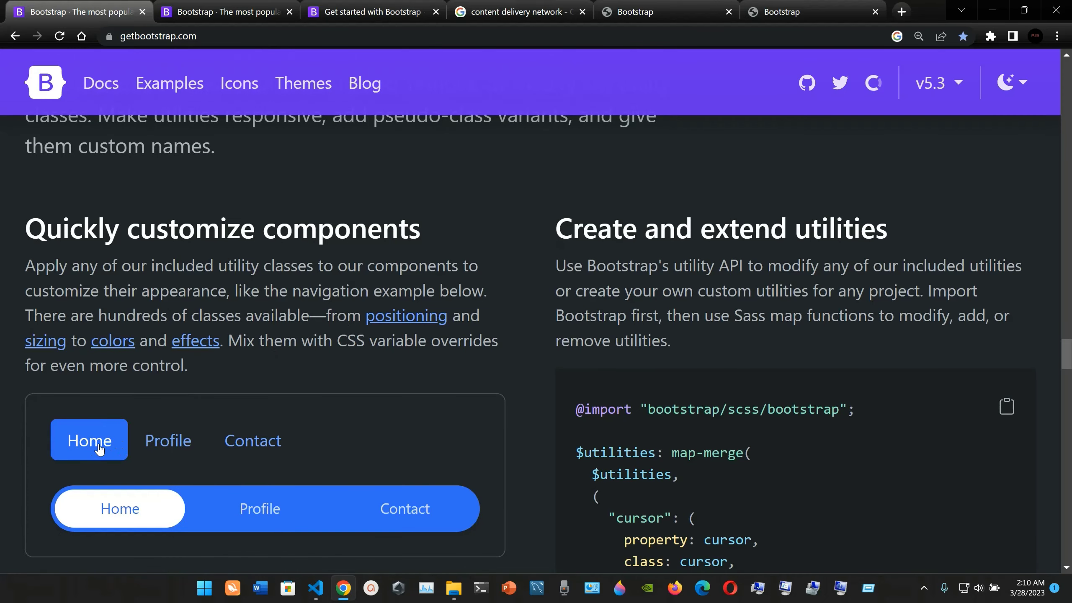
pyautogui.click(156, 447)
pyautogui.click(255, 444)
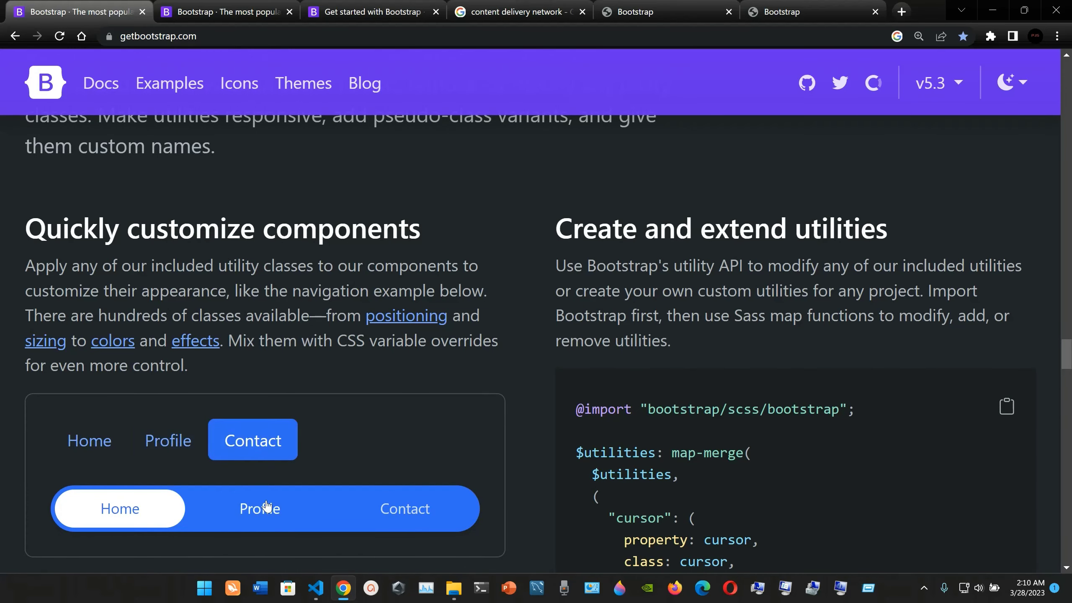
pyautogui.click(260, 508)
pyautogui.scroll(-1, 395, 394)
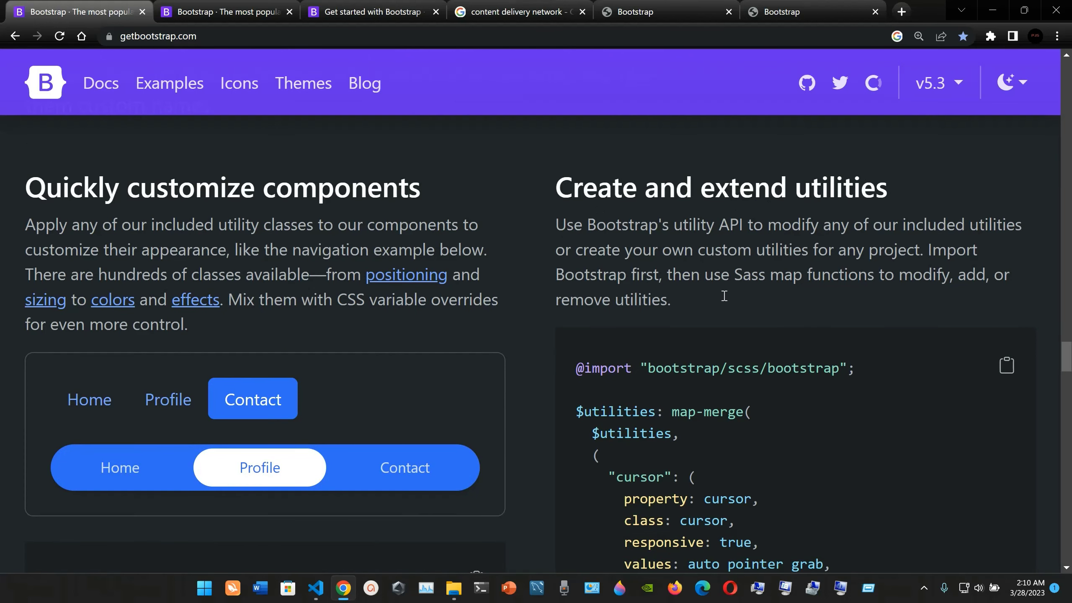
pyautogui.scroll(-2, 669, 360)
pyautogui.scroll(1, 581, 262)
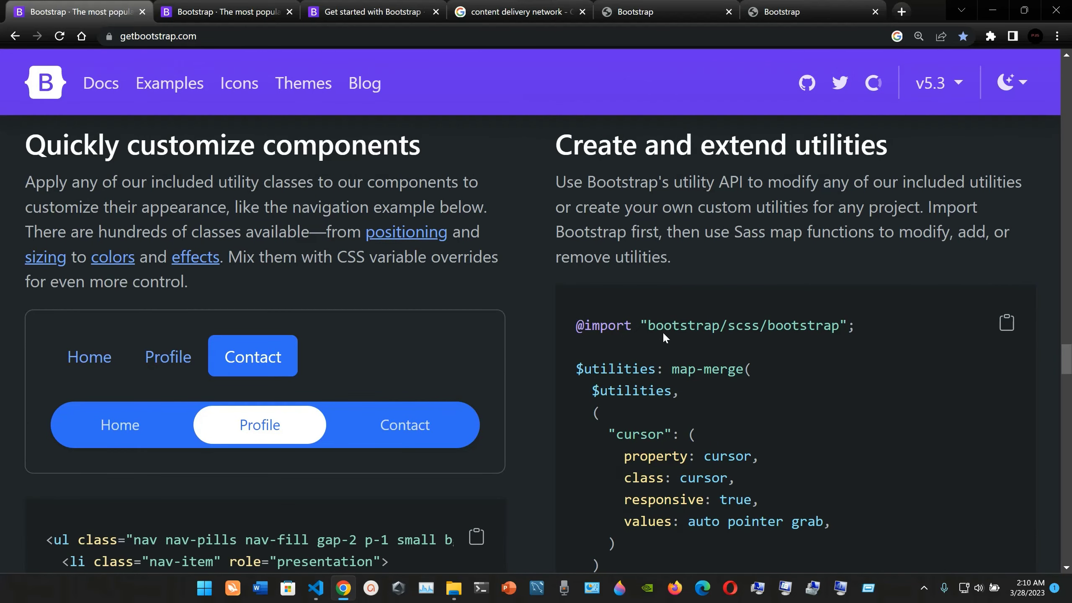
pyautogui.moveTo(655, 326); pyautogui.dragTo(836, 328)
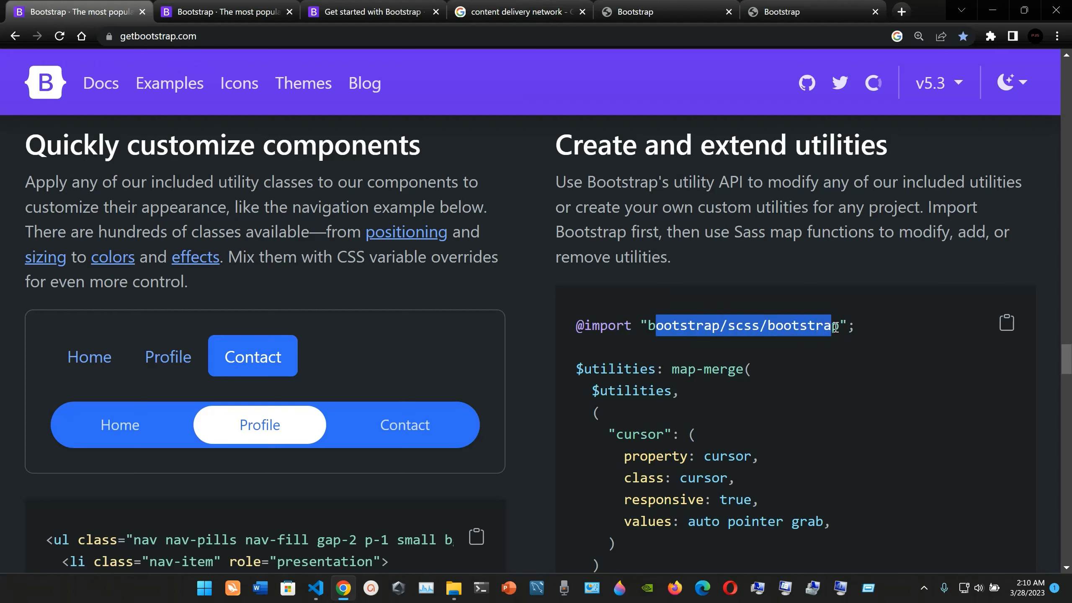
pyautogui.doubleClick(689, 325)
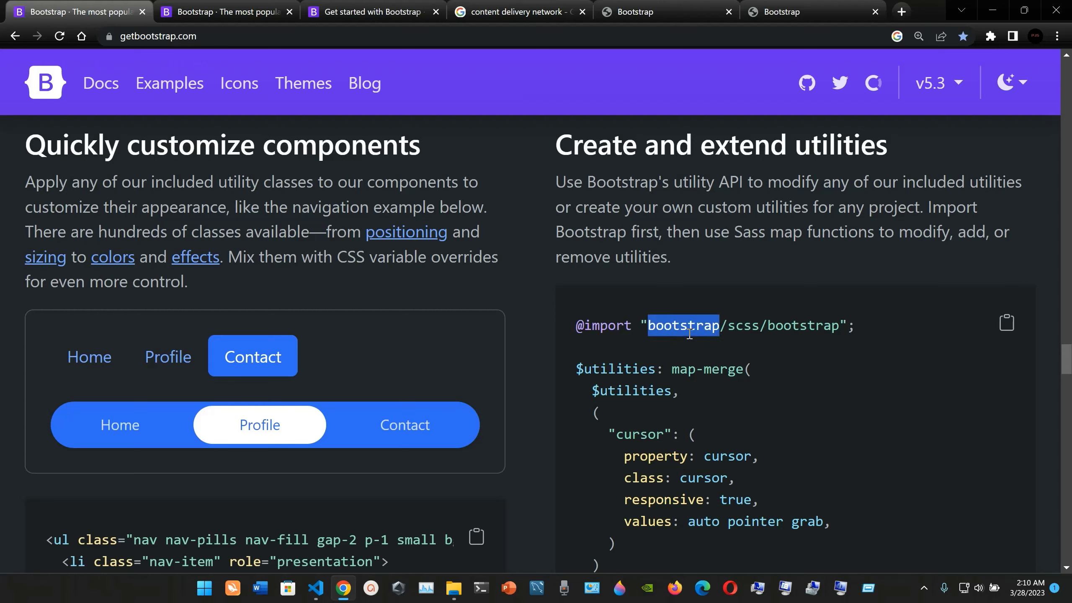
pyautogui.click(689, 333)
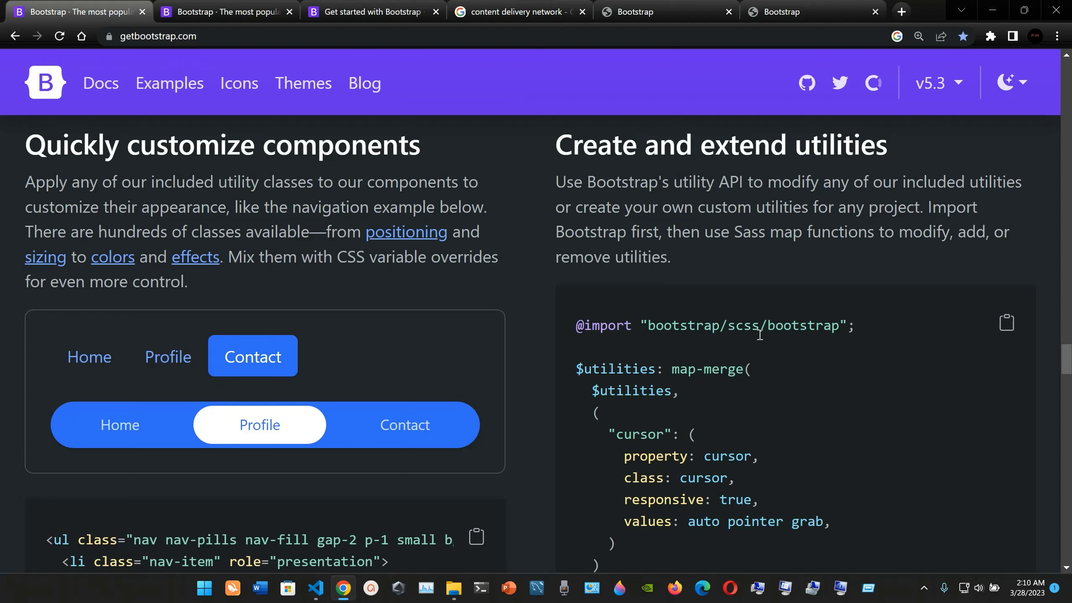
# - Scroll down to the 'Powerful JavaScript plugins without jQuery' section
pyautogui.scroll(-5, 784, 316)
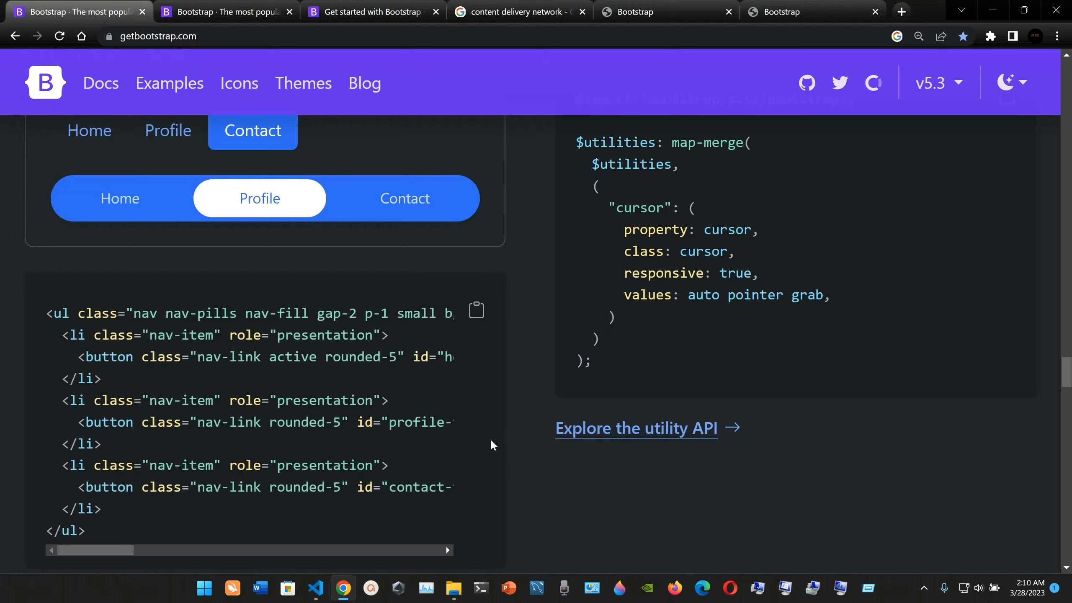
pyautogui.scroll(-2, 498, 459)
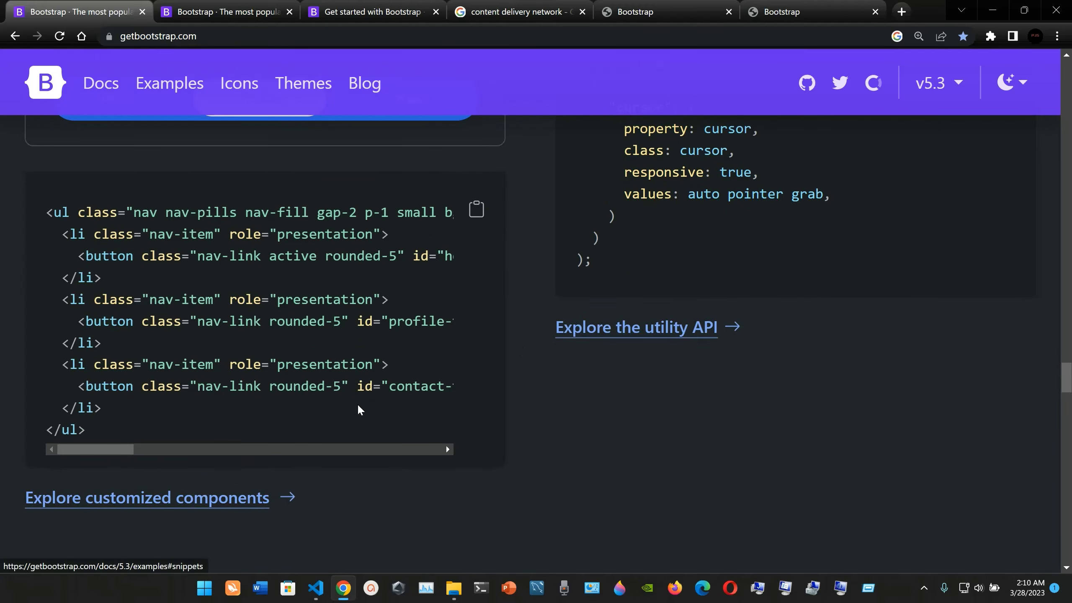
pyautogui.scroll(-3, 477, 443)
pyautogui.scroll(-7, 477, 442)
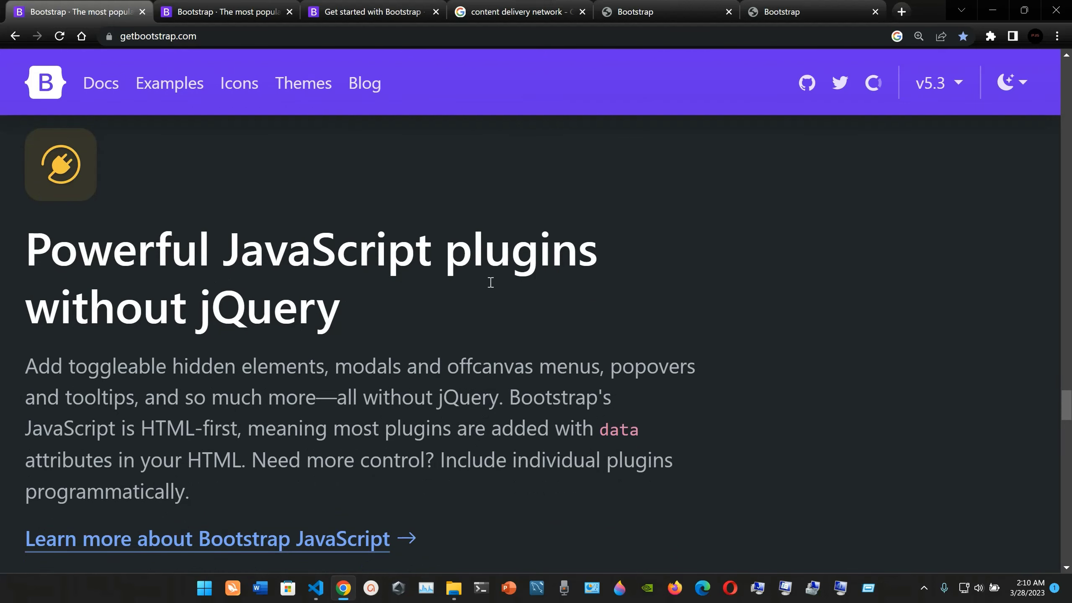
# - Read the JavaScript plugins section, its Dropdown demo and the plugin grid
pyautogui.scroll(-3, 418, 348)
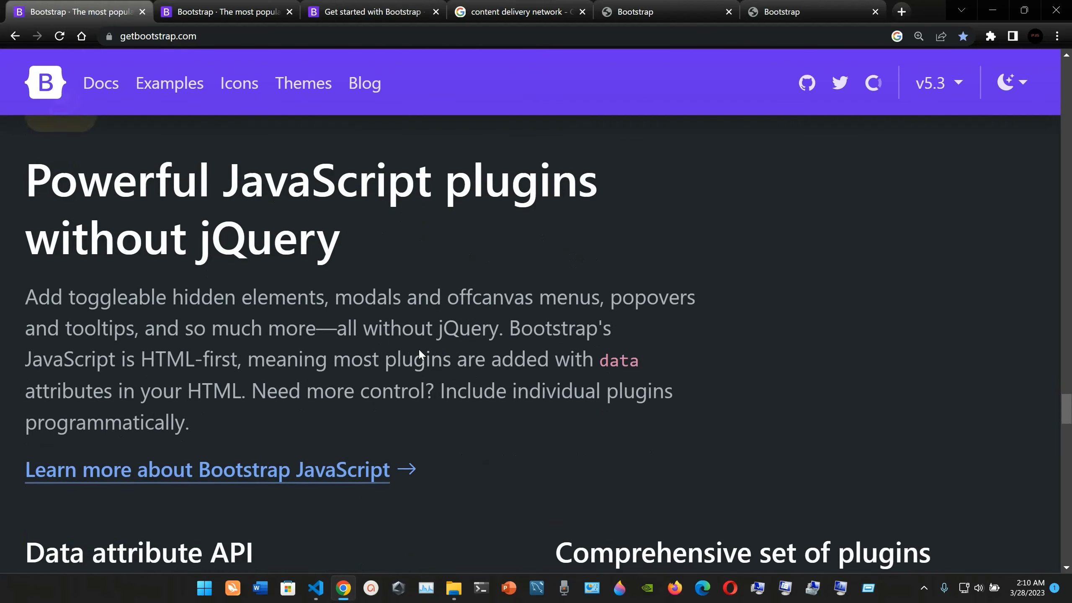
pyautogui.scroll(-1, 419, 350)
pyautogui.scroll(2, 419, 350)
pyautogui.scroll(1, 418, 349)
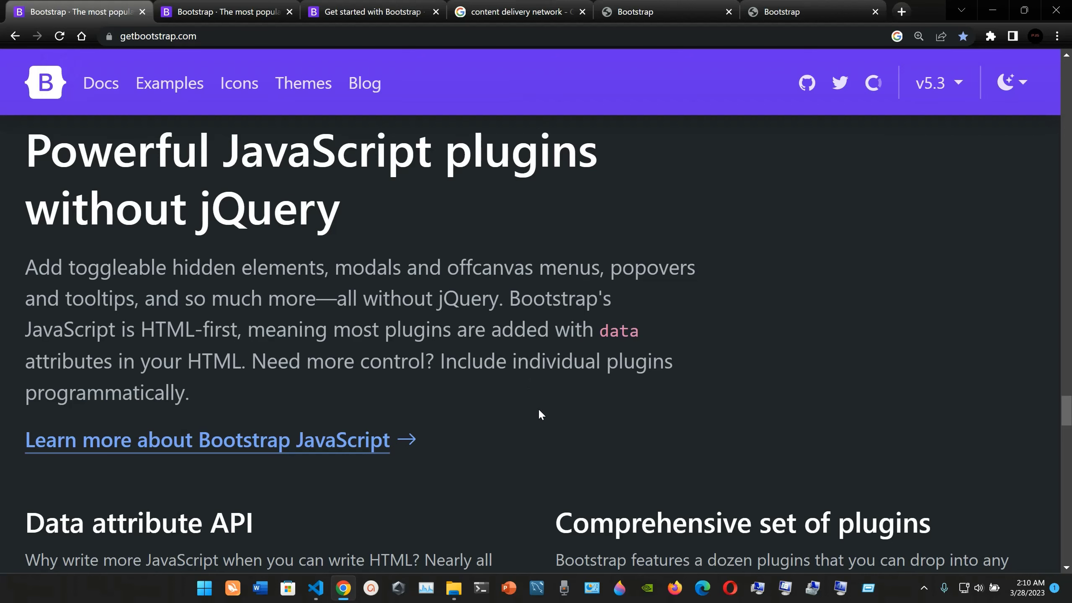
pyautogui.scroll(-2, 539, 411)
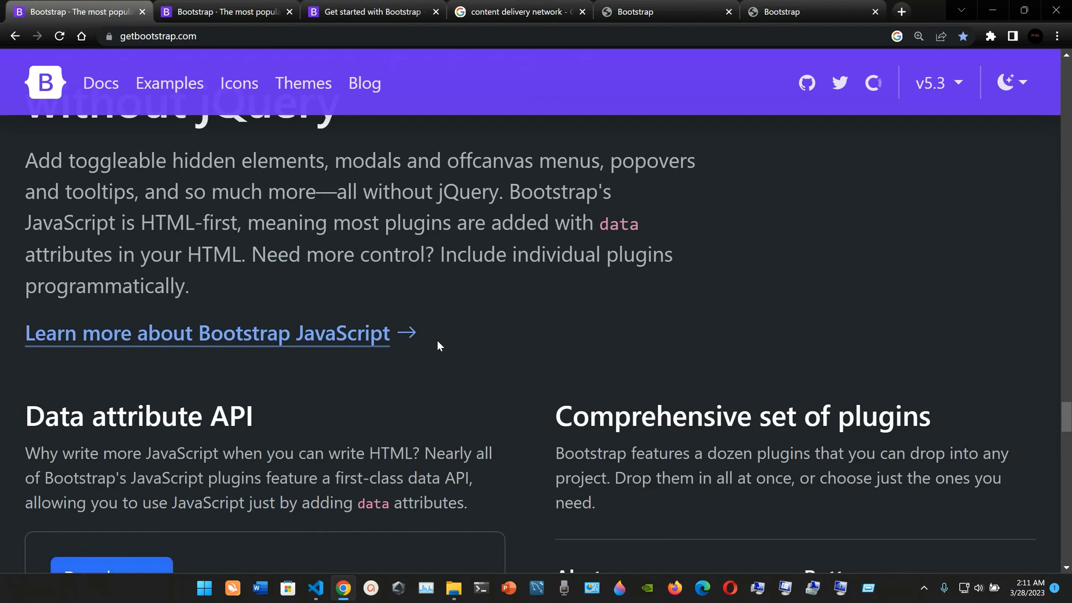
pyautogui.scroll(-1, 437, 344)
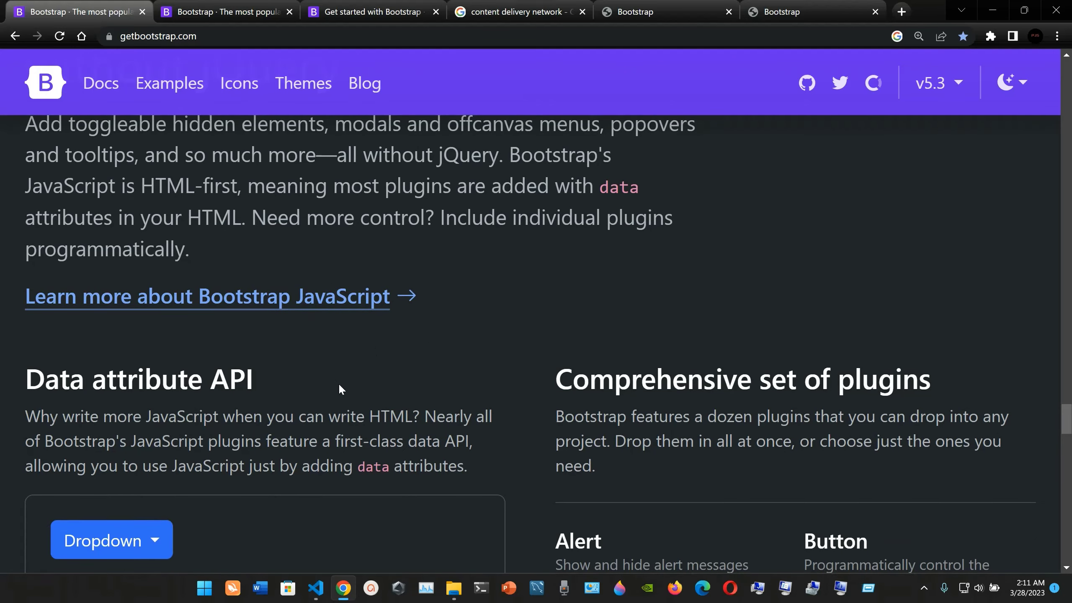
pyautogui.scroll(-3, 338, 384)
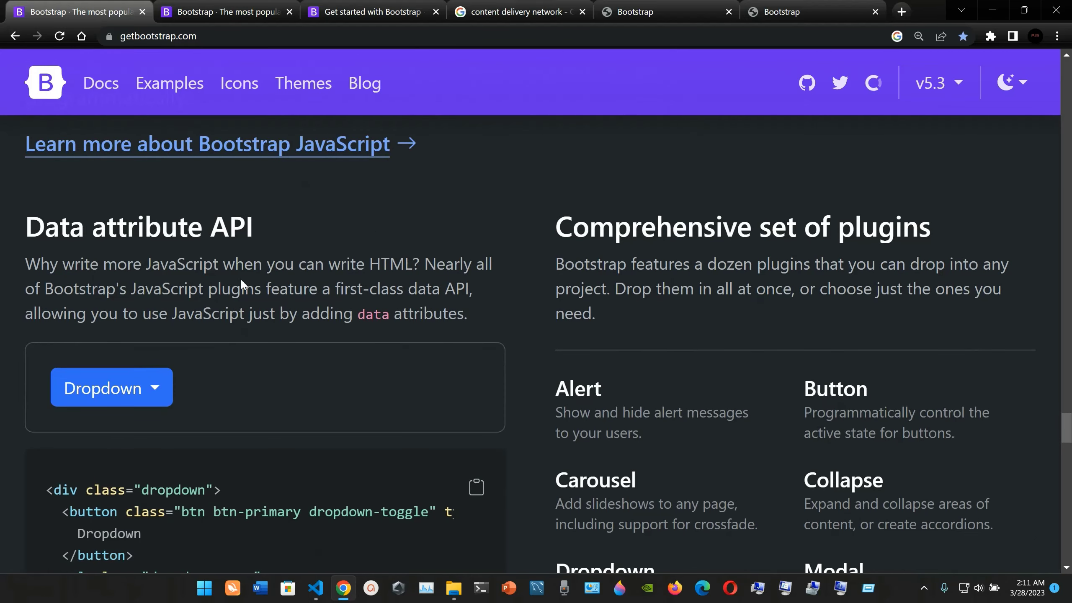
pyautogui.scroll(-2, 239, 280)
pyautogui.scroll(-6, 238, 283)
pyautogui.scroll(1, 238, 283)
pyautogui.hscroll(2, 458, 304)
pyautogui.scroll(5, 457, 303)
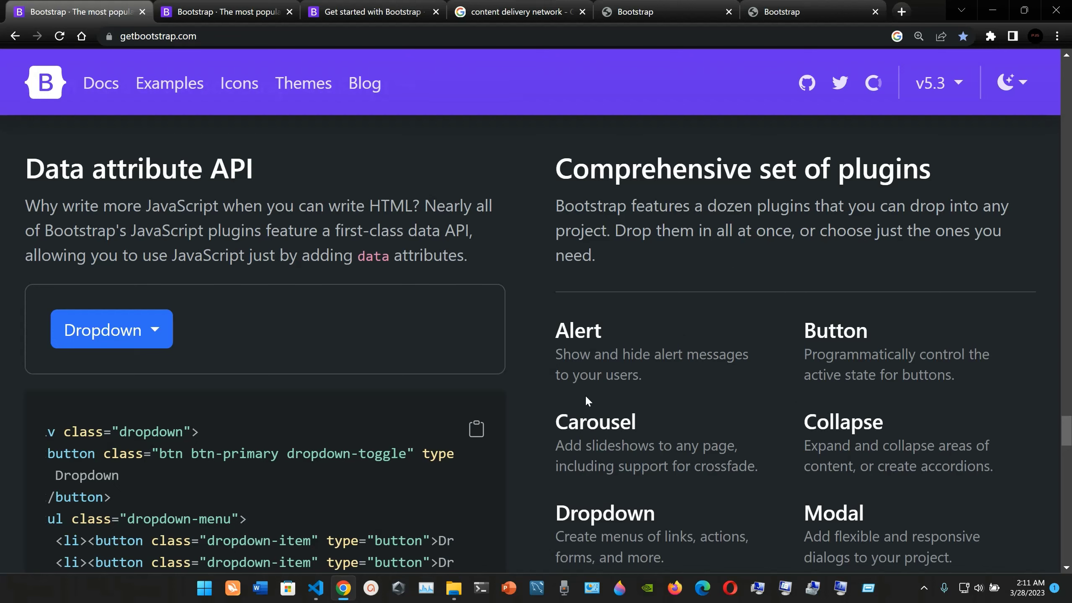
# - Scroll on to the 'Personalize it with Bootstrap Icons' section
pyautogui.scroll(-3, 795, 400)
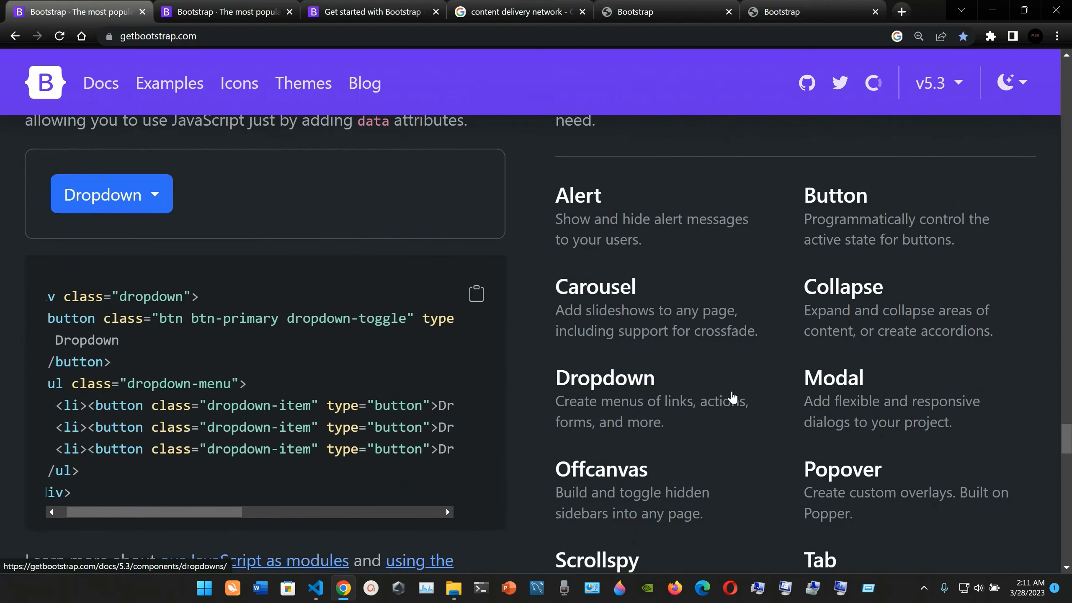
pyautogui.scroll(-2, 785, 387)
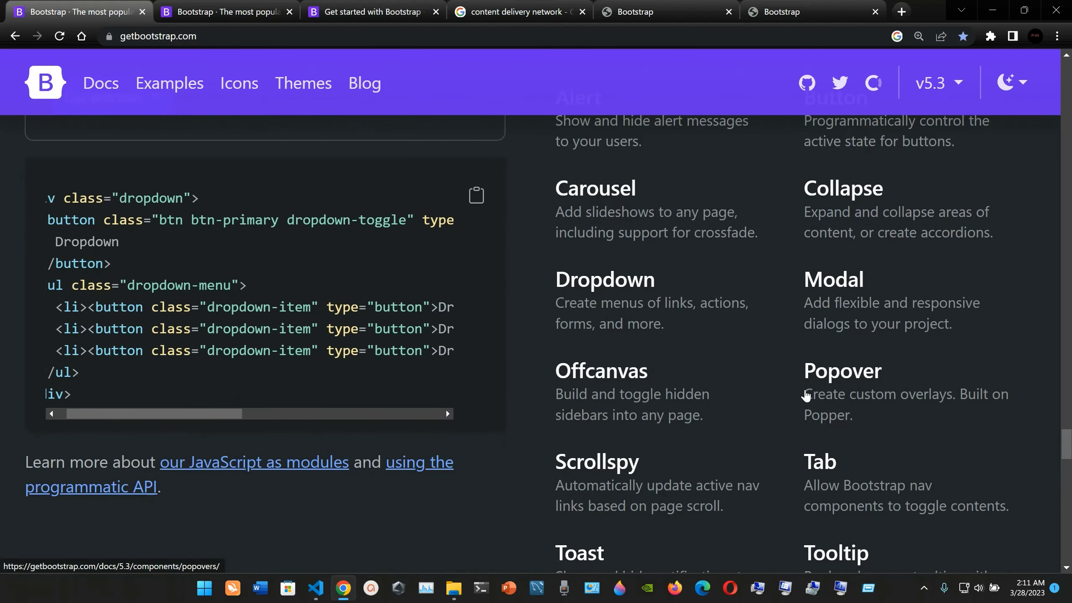
pyautogui.scroll(-2, 744, 393)
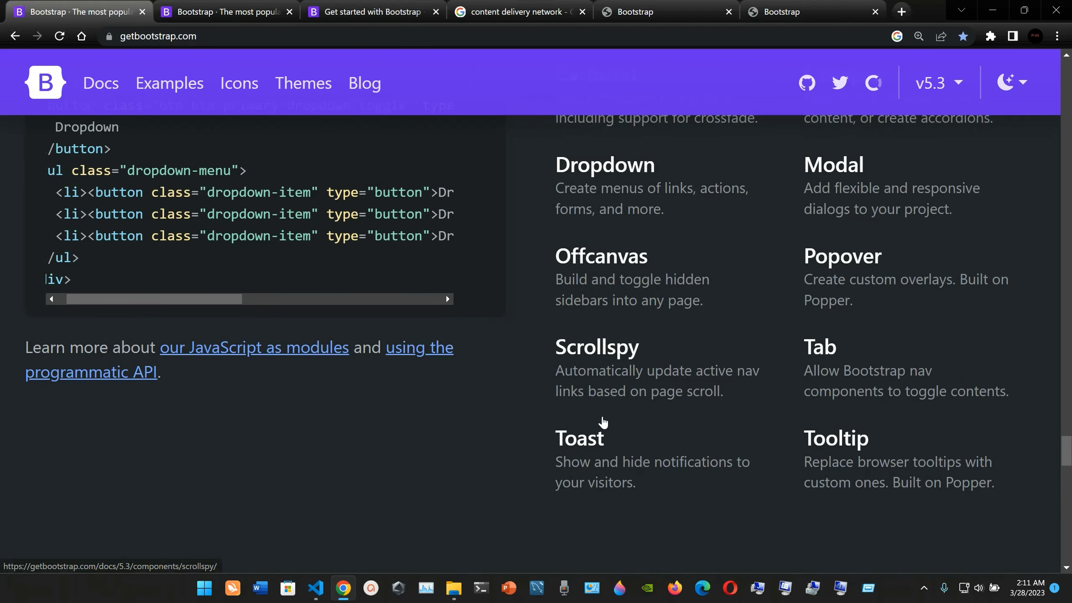
pyautogui.scroll(-8, 793, 436)
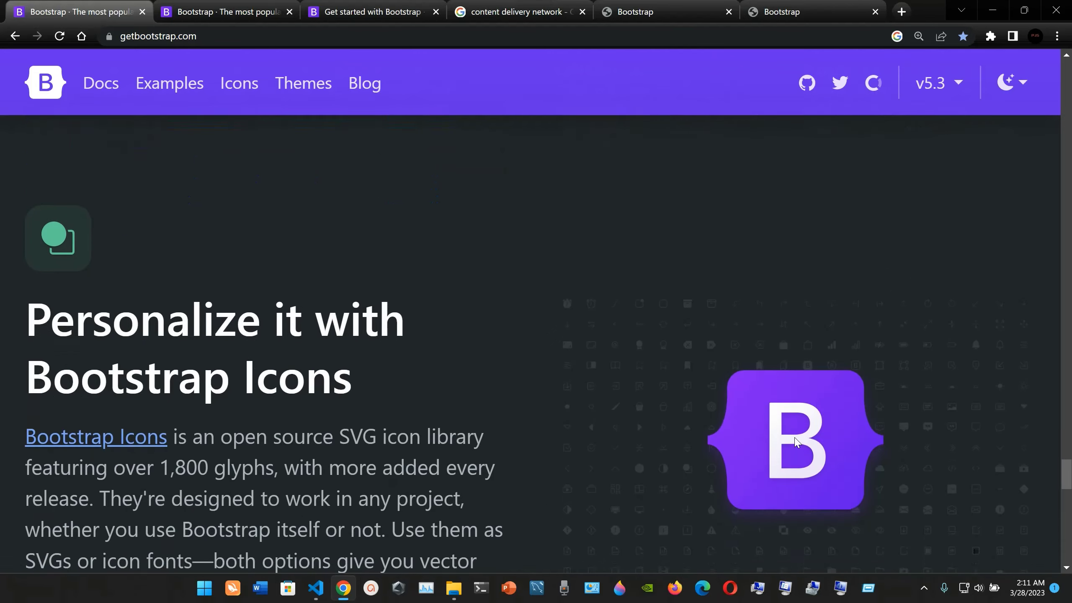
# - Scroll past the Icons and Themes sections to the footer's Links, Guides, Projects and Community columns
pyautogui.scroll(10, 794, 439)
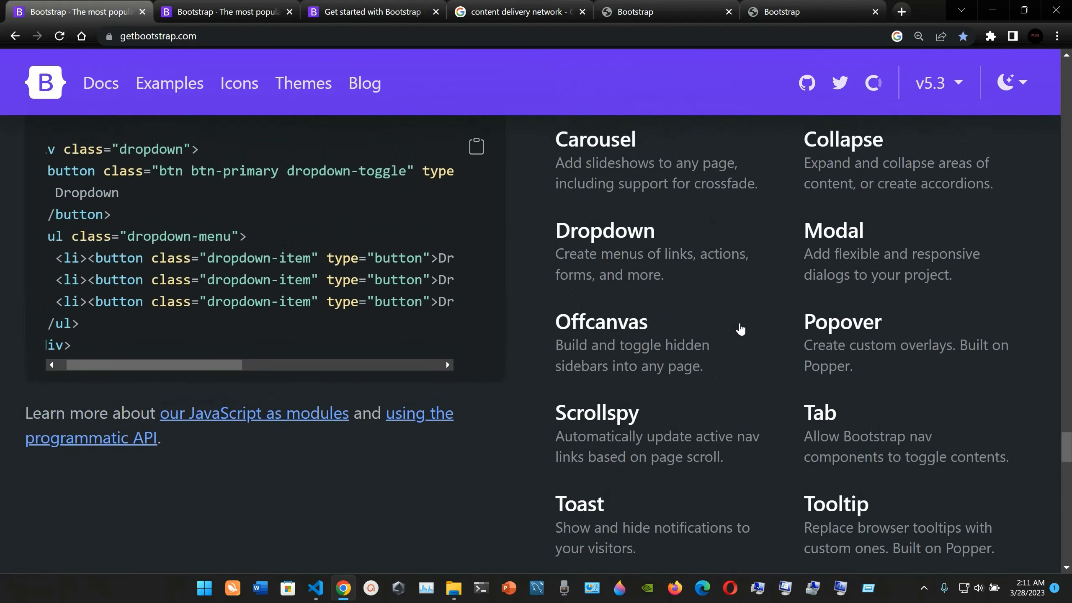
pyautogui.scroll(-8, 740, 330)
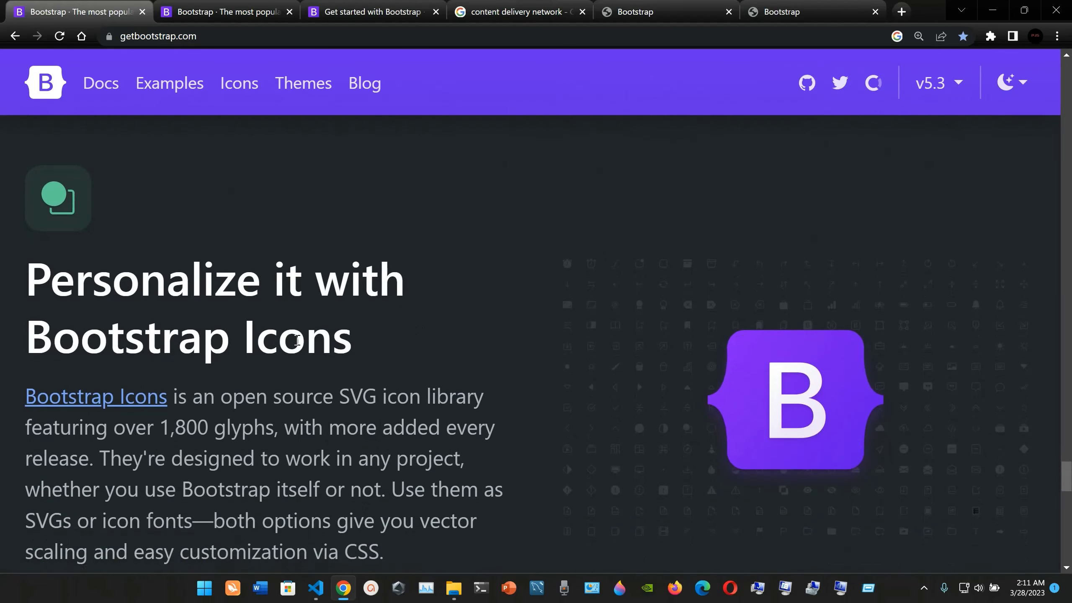
pyautogui.scroll(-1, 296, 340)
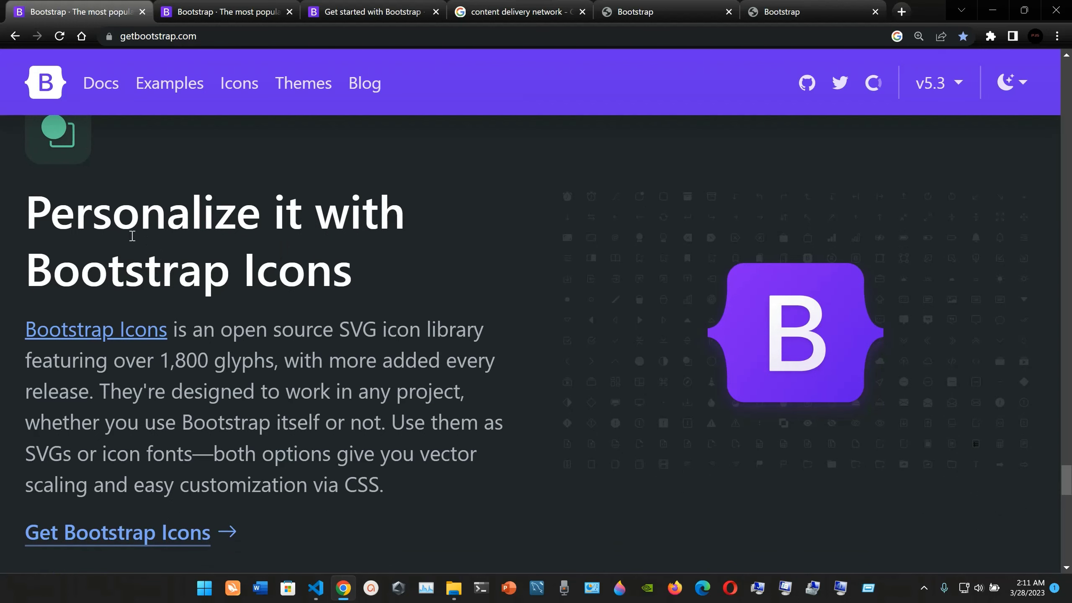
pyautogui.scroll(-1, 335, 291)
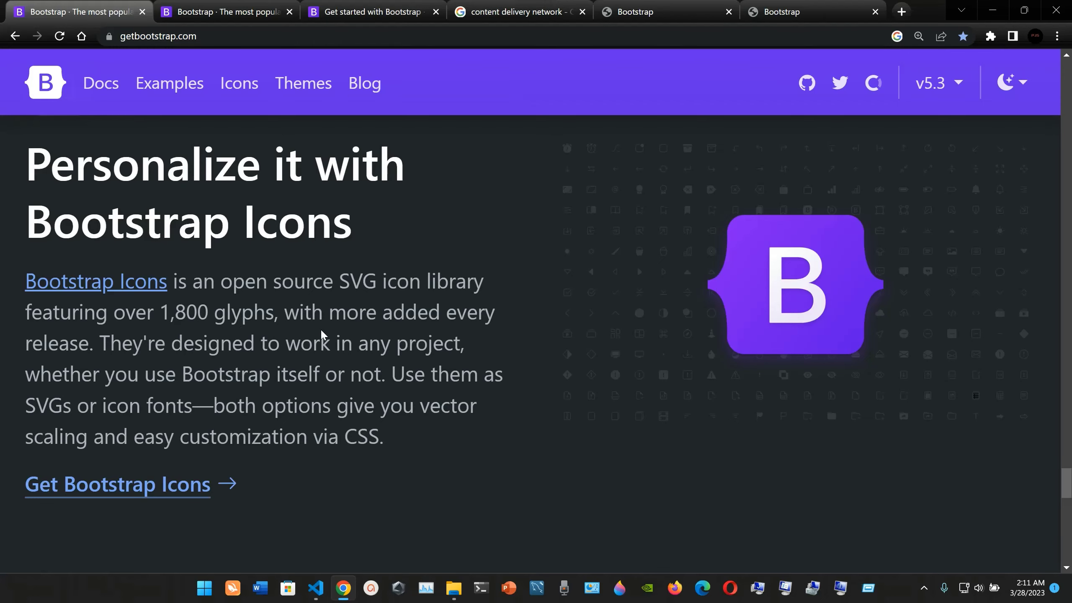
pyautogui.scroll(-1, 154, 375)
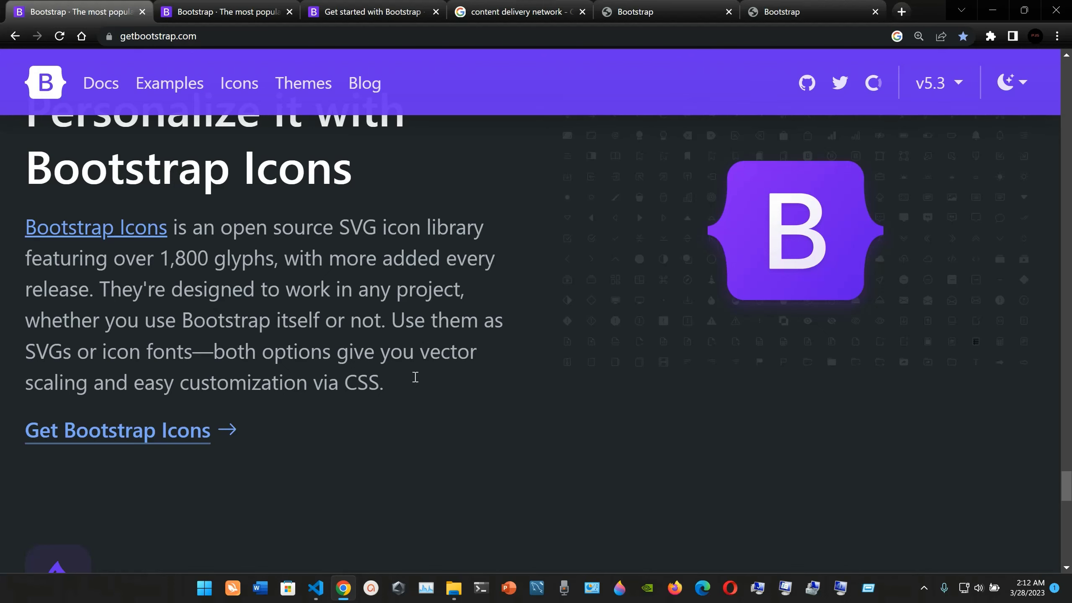
pyautogui.scroll(-1, 416, 377)
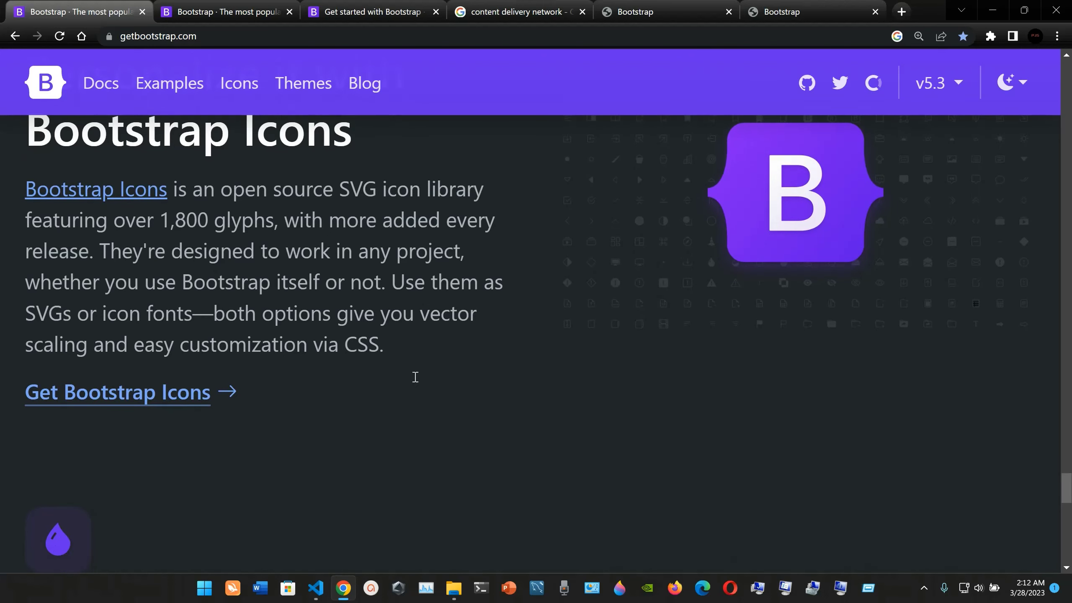
pyautogui.scroll(-3, 416, 377)
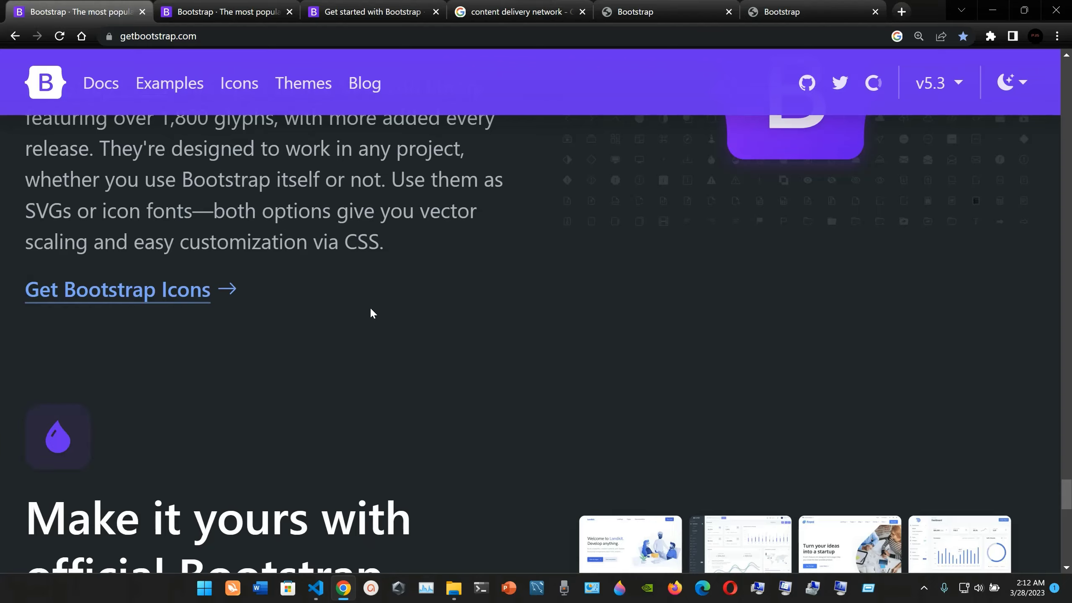
pyautogui.scroll(-3, 371, 311)
pyautogui.scroll(-2, 371, 310)
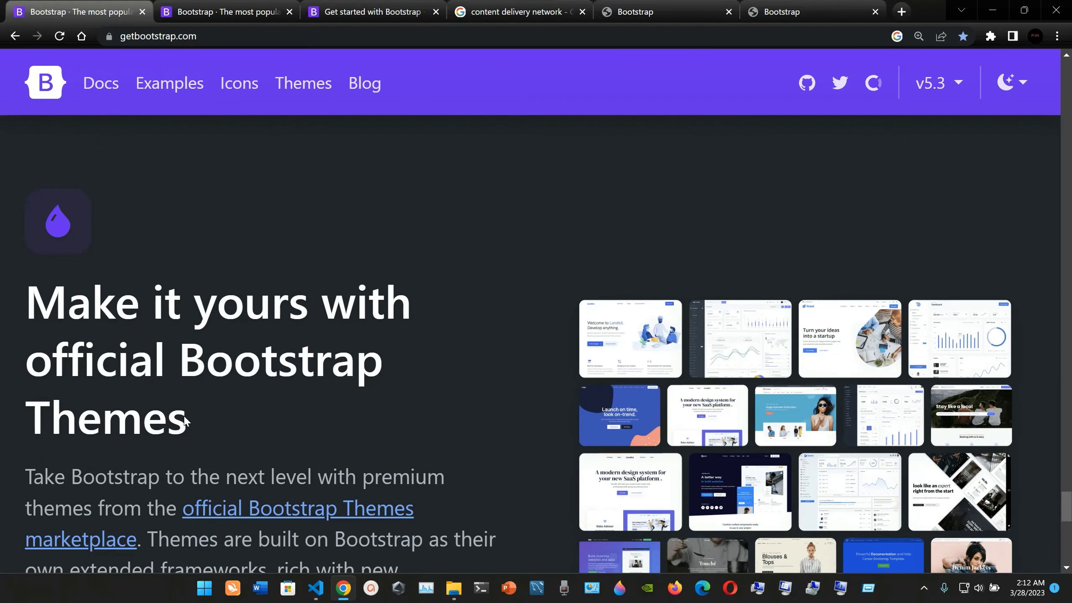
pyautogui.scroll(-4, 185, 417)
pyautogui.scroll(-10, 183, 414)
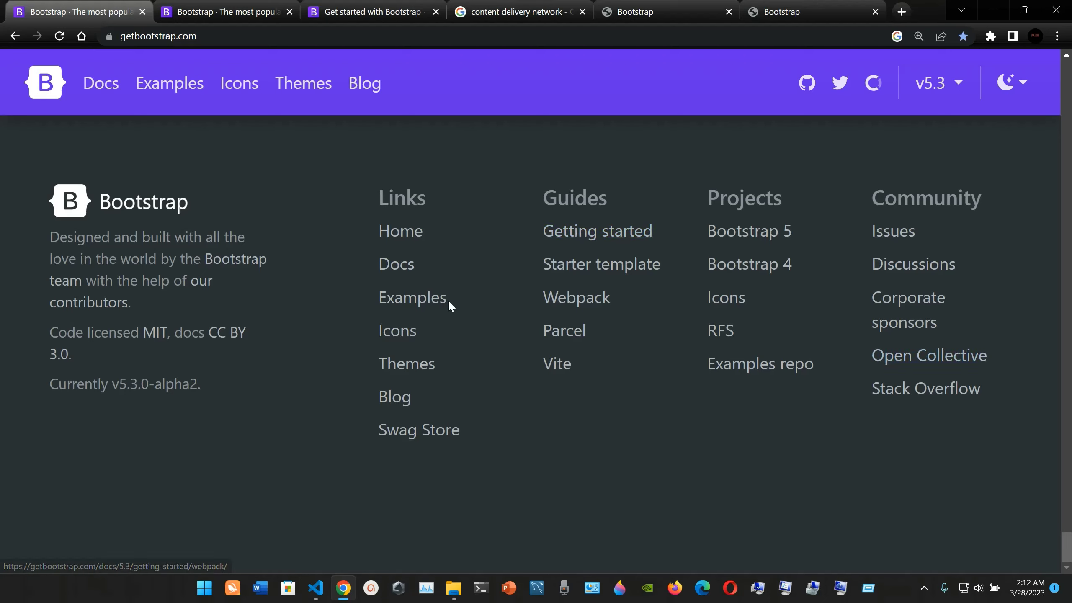
# - Open Bootstrap Icons and Bootstrap Themes in new tabs and browse the Themes site
pyautogui.click(239, 85)
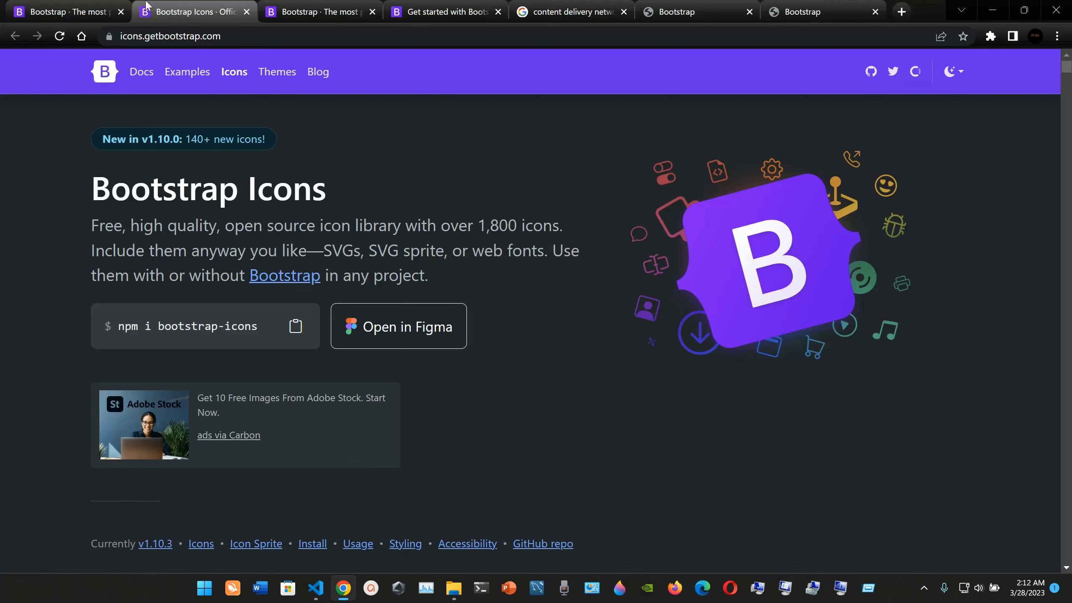
pyautogui.click(63, 6)
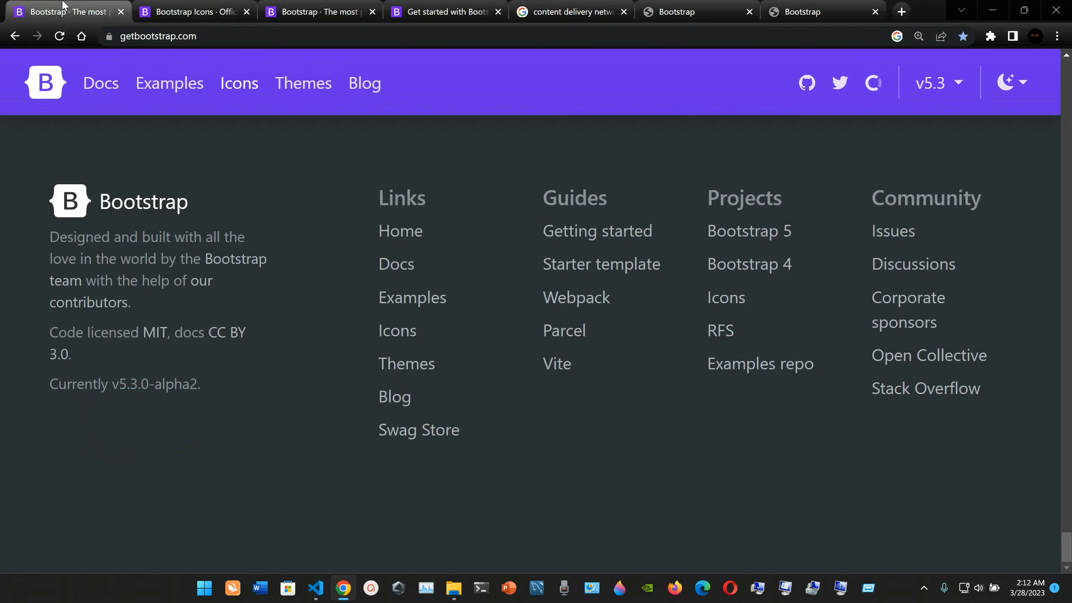
pyautogui.click(297, 83)
pyautogui.scroll(-1, 312, 313)
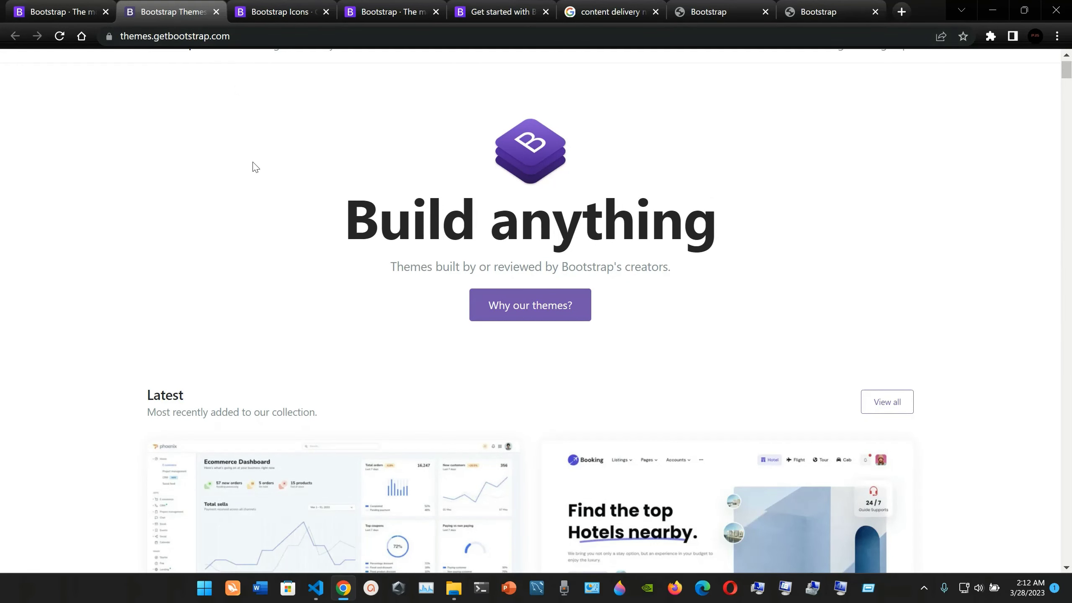
pyautogui.scroll(1, 290, 172)
pyautogui.scroll(-5, 363, 239)
pyautogui.scroll(-20, 363, 239)
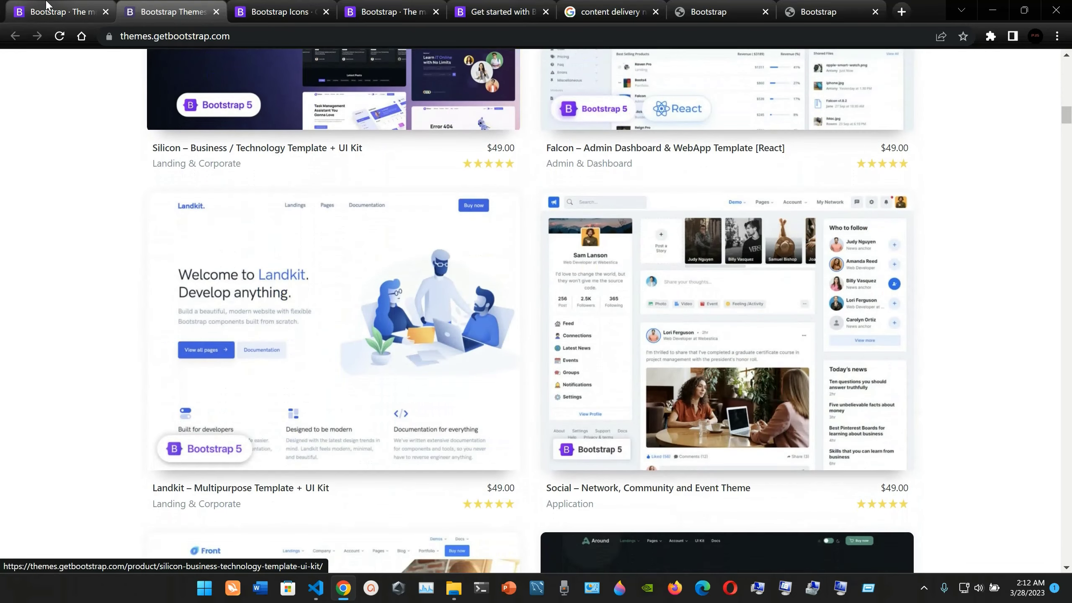
# - From the home page tab, open the Bootstrap Blog in a new tab
pyautogui.click(47, 4)
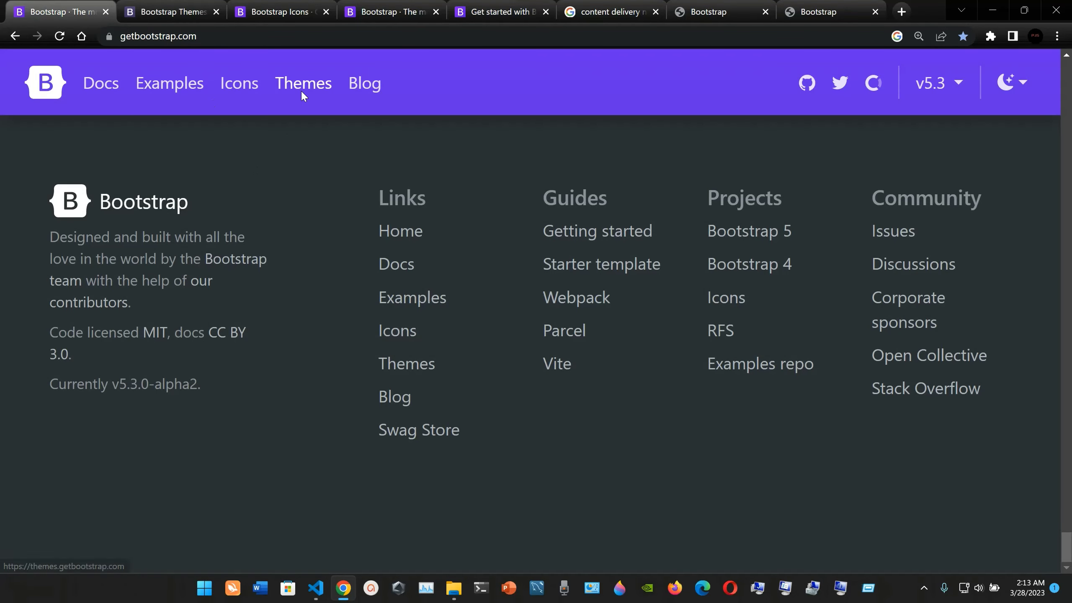
pyautogui.click(371, 87)
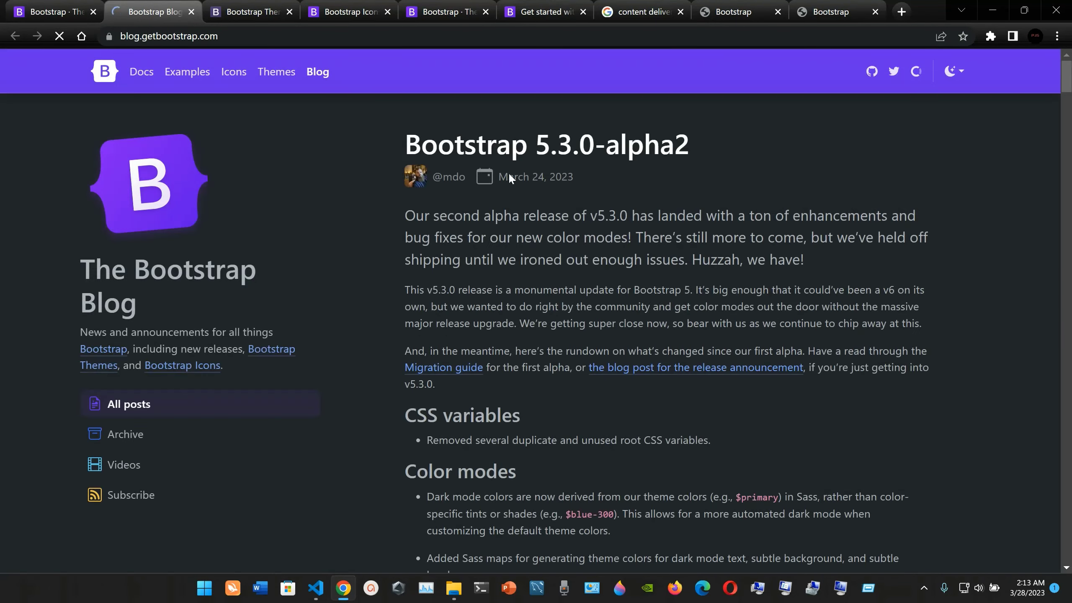
pyautogui.scroll(-1, 332, 279)
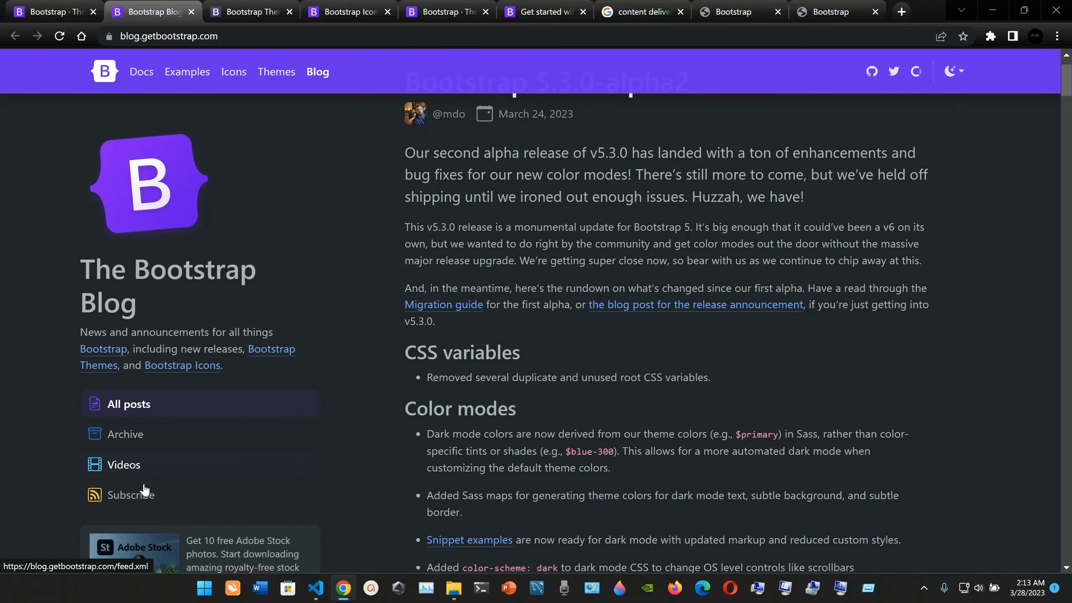
# - Read through the 5.3.0-alpha2 post's changes down to the 5.3.0-alpha1 announcement
pyautogui.scroll(2, 605, 203)
pyautogui.scroll(-1, 581, 198)
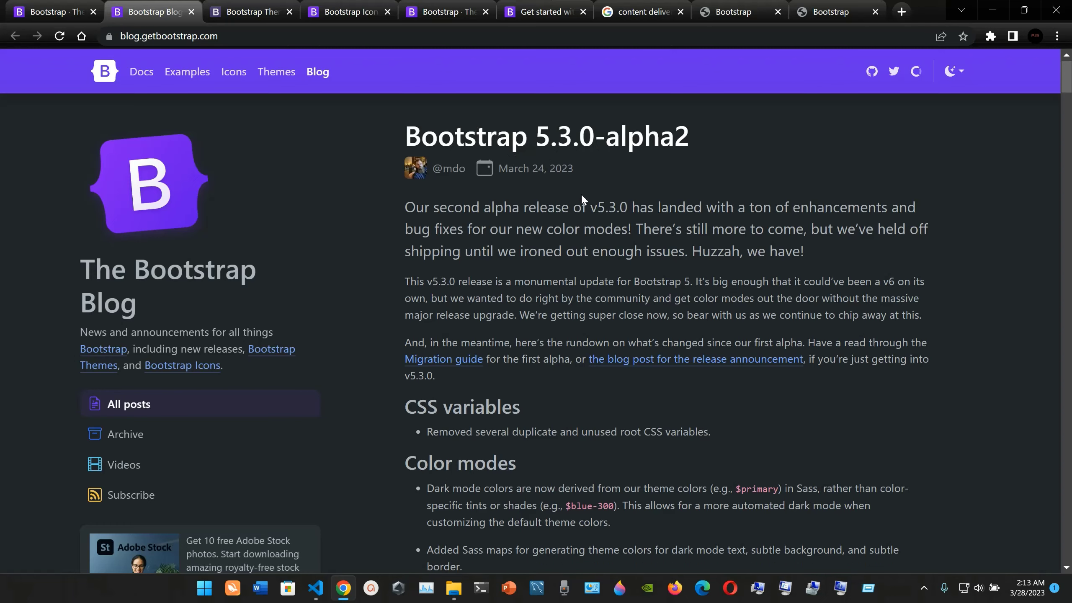
pyautogui.scroll(1, 581, 195)
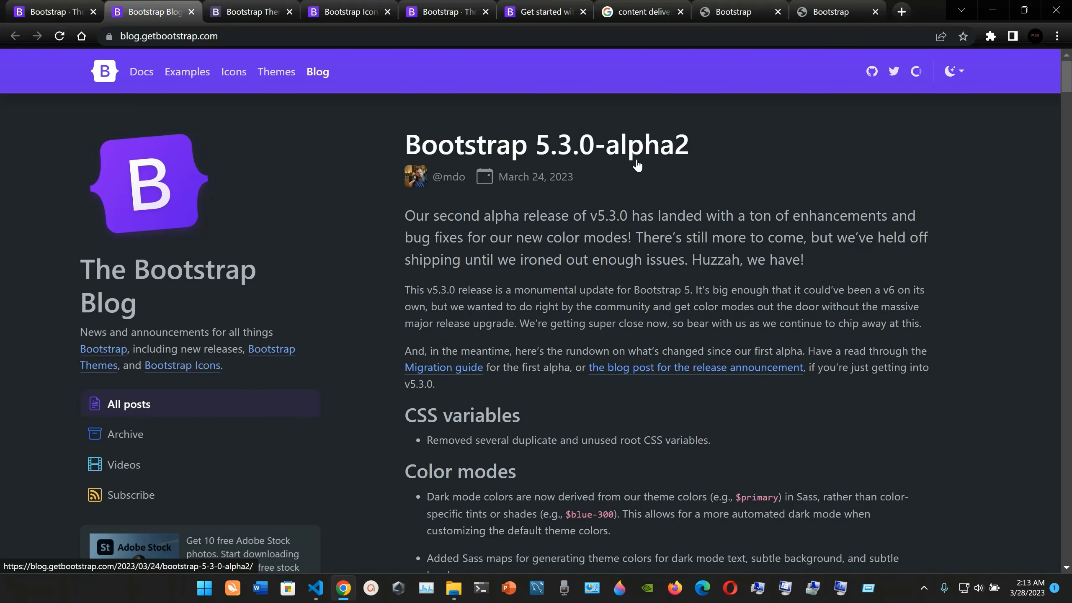
pyautogui.scroll(-5, 635, 302)
pyautogui.scroll(2, 468, 278)
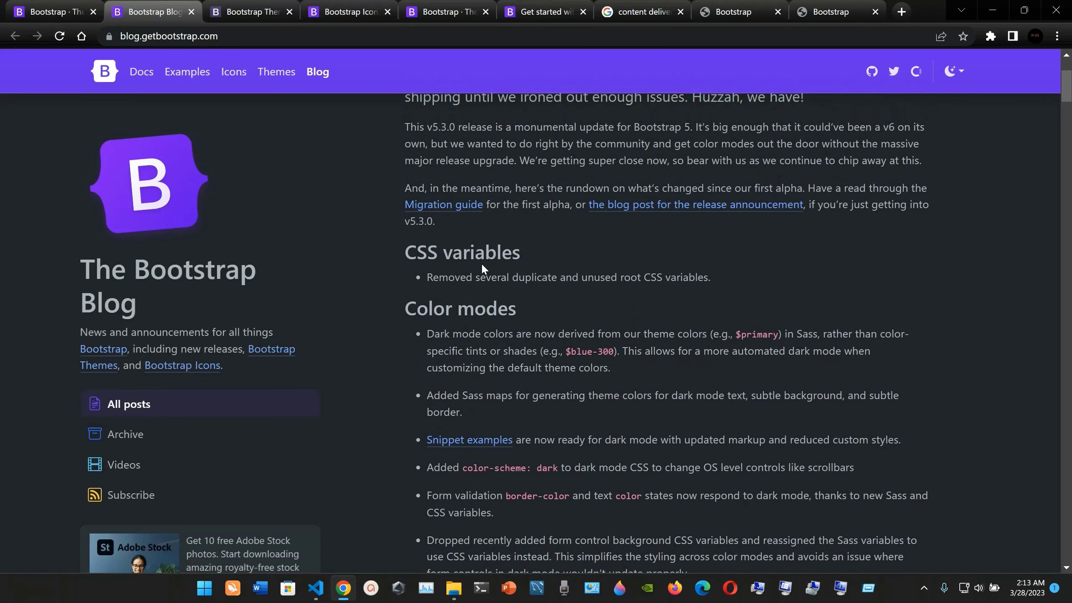
pyautogui.scroll(-8, 482, 268)
pyautogui.scroll(-10, 450, 298)
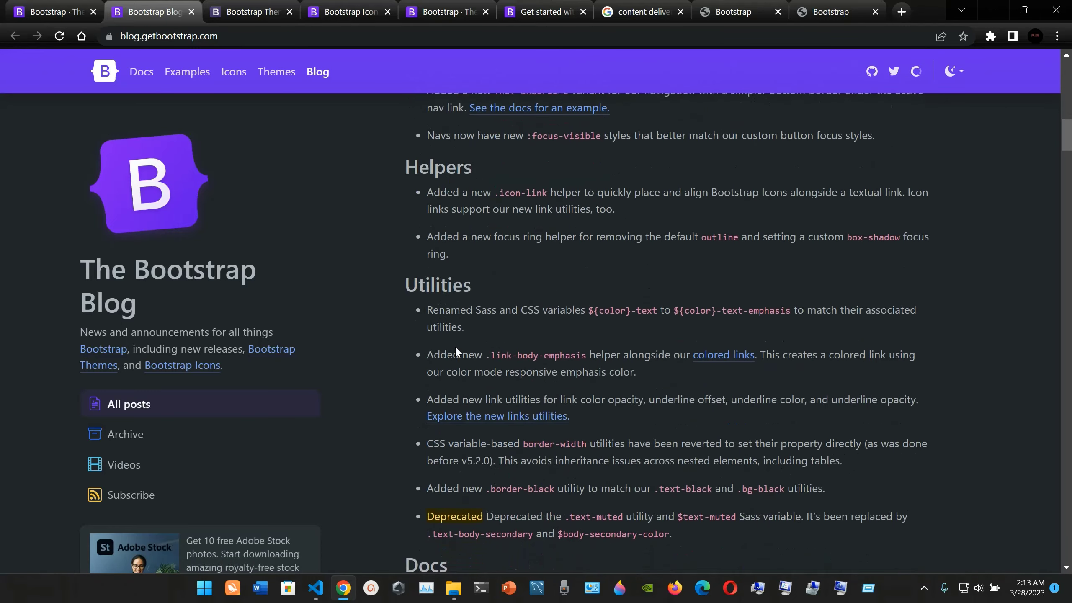
pyautogui.scroll(-20, 677, 418)
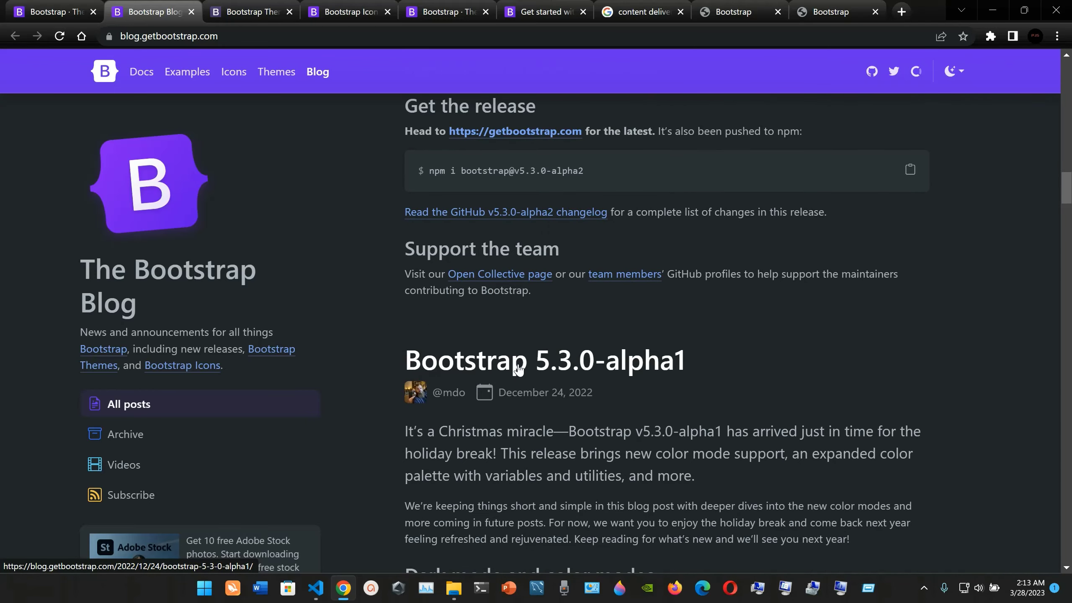
# - Go from the Bootstrap home page tab to the Examples page
pyautogui.click(66, 5)
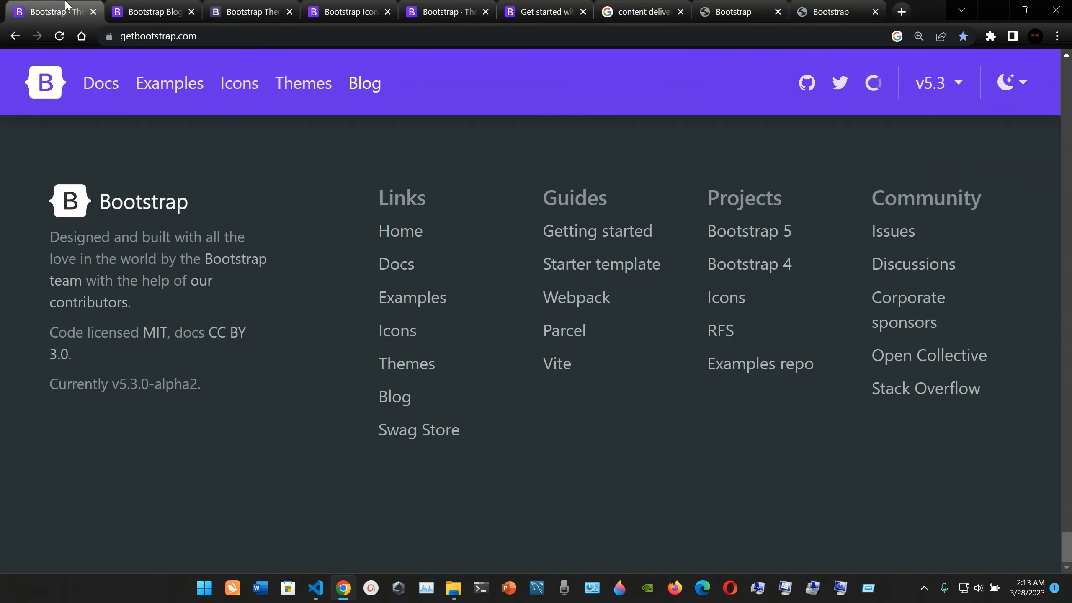
pyautogui.click(46, 82)
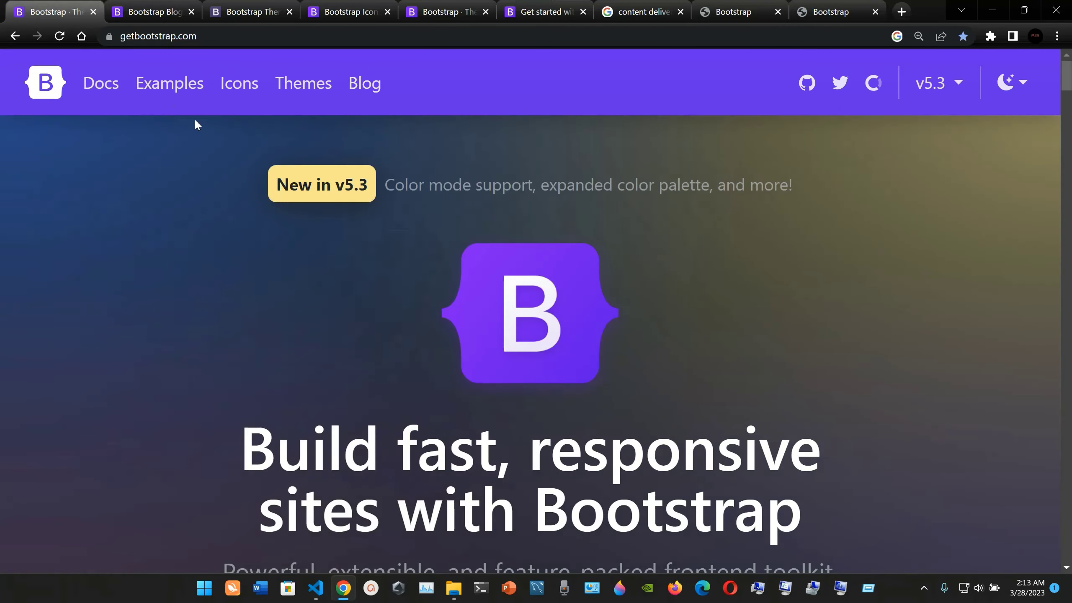
pyautogui.click(172, 92)
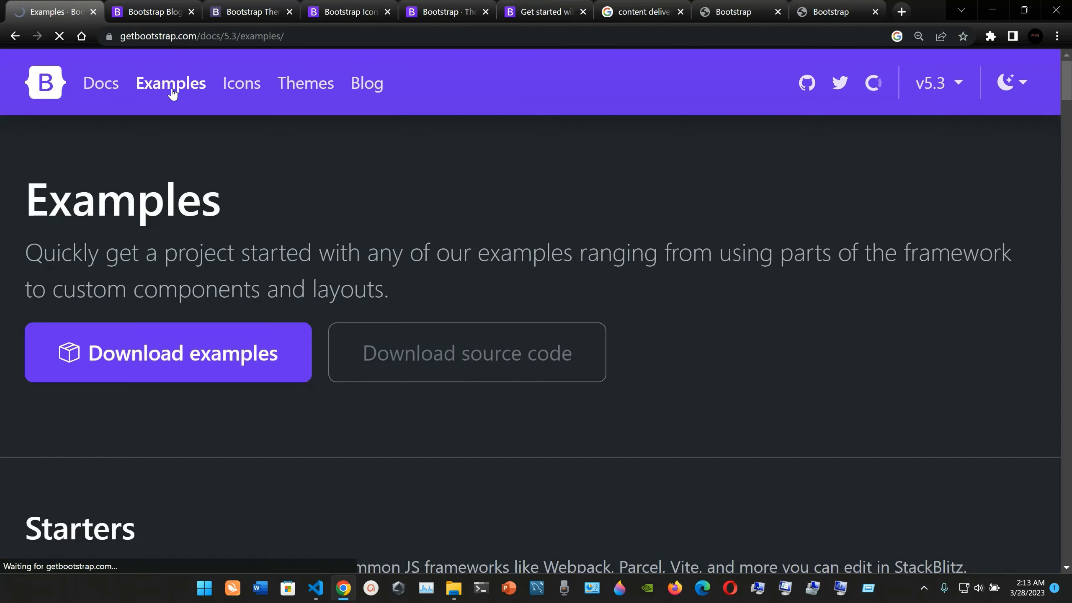
# - Close the Blog, Icons, Themes and duplicate tabs, then download and open bootstrap-5.3.0-alpha2-examples.zip
pyautogui.click(192, 12)
pyautogui.click(191, 12)
pyautogui.click(192, 12)
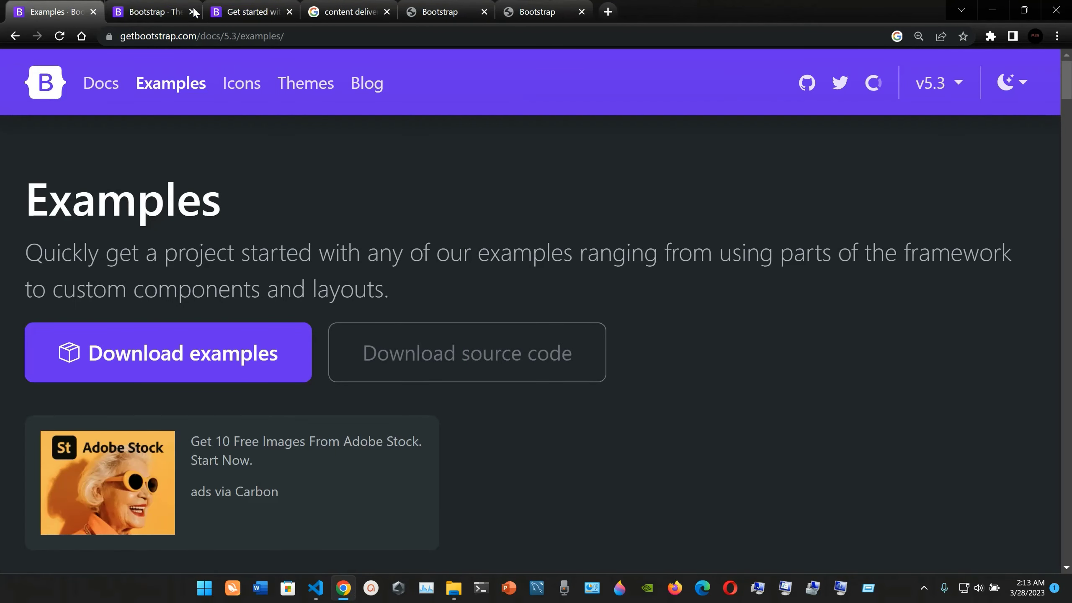
pyautogui.click(193, 12)
pyautogui.click(192, 12)
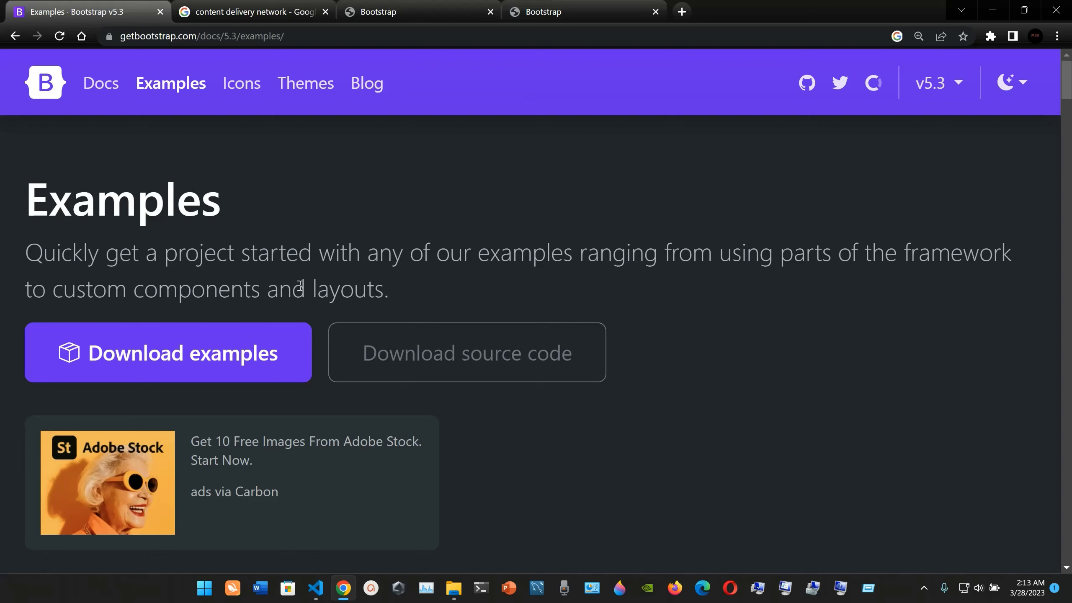
pyautogui.click(176, 372)
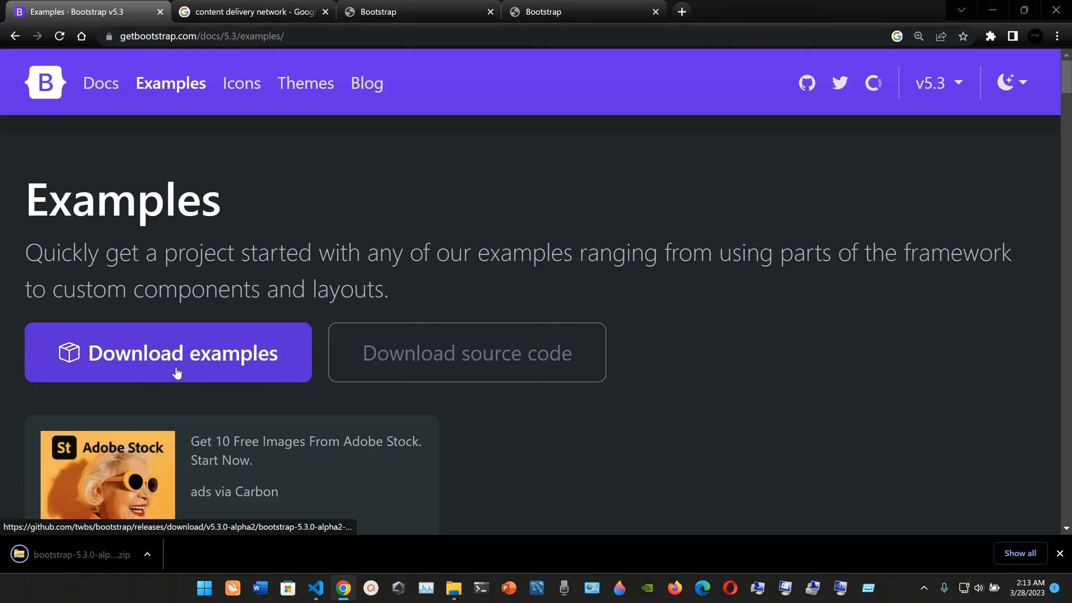
pyautogui.click(86, 548)
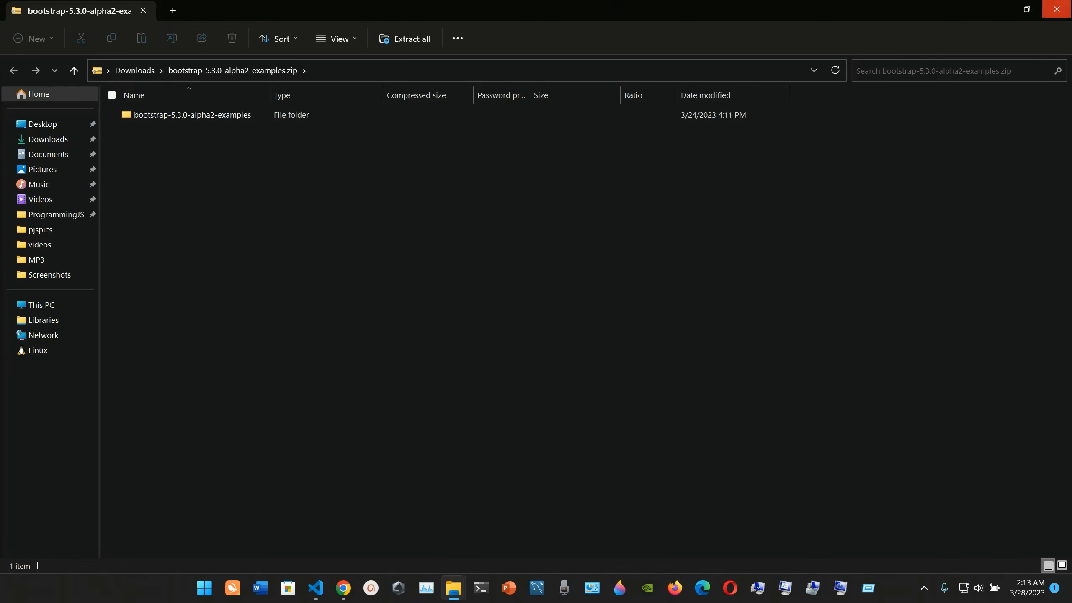
# - Browse the examples zip and select the bootstrap-5.3.0-alpha2-examples folder
pyautogui.doubleClick(230, 119)
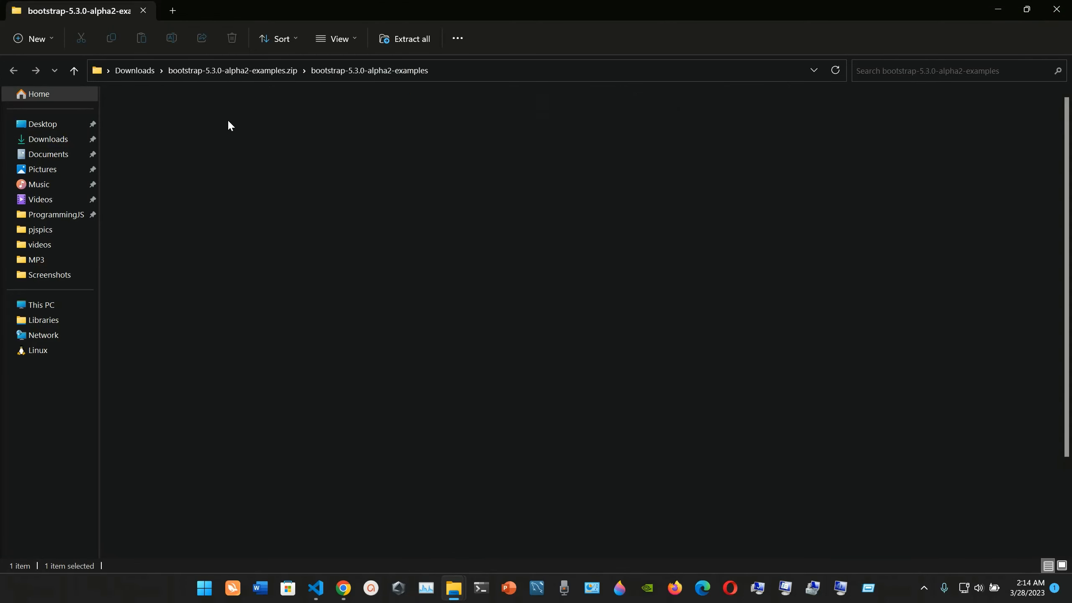
pyautogui.click(14, 71)
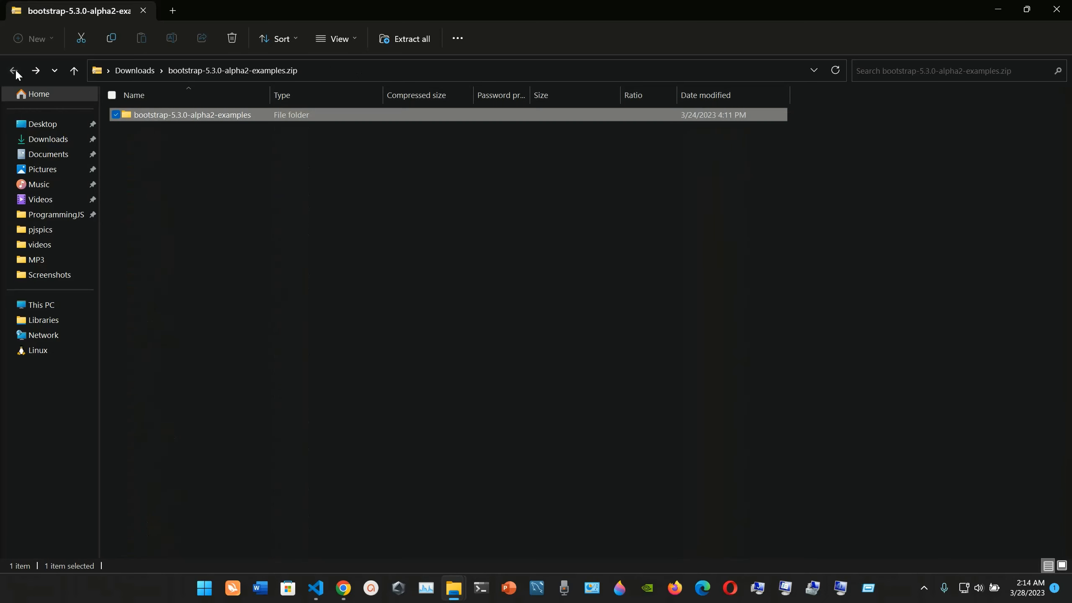
pyautogui.click(48, 140)
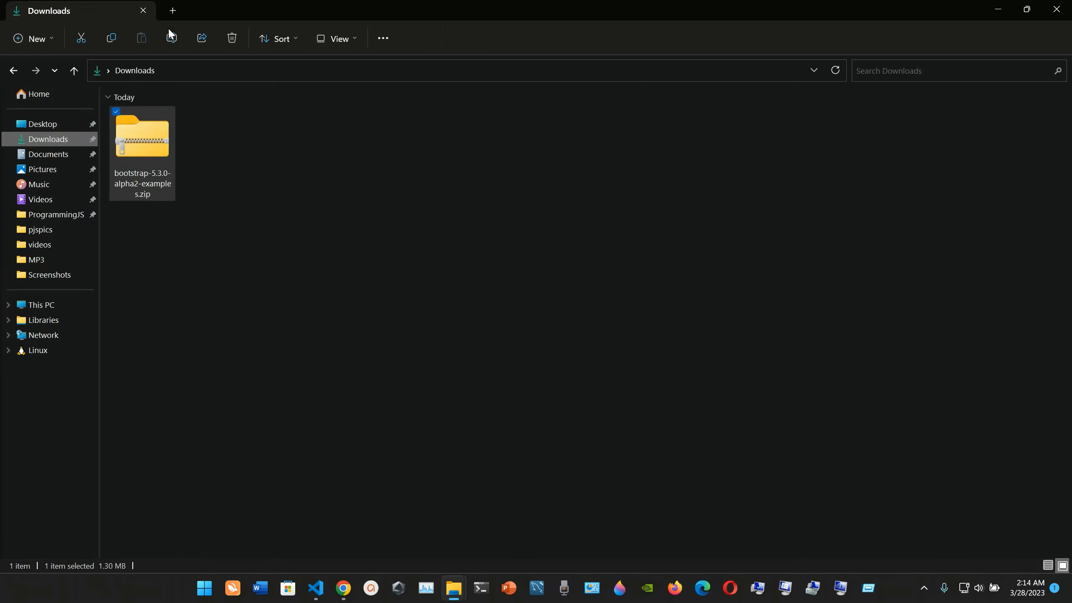
pyautogui.doubleClick(149, 159)
pyautogui.doubleClick(173, 115)
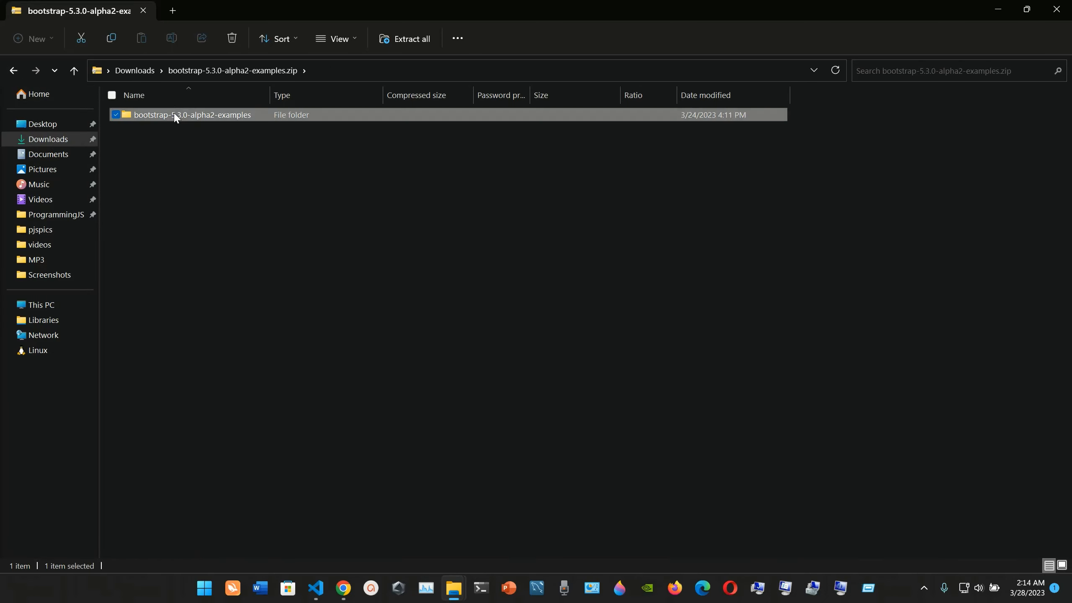
pyautogui.click(13, 69)
pyautogui.click(174, 117)
# - Paste the examples folder into ProgrammingJS and close the zip window
pyautogui.moveTo(452, 588)
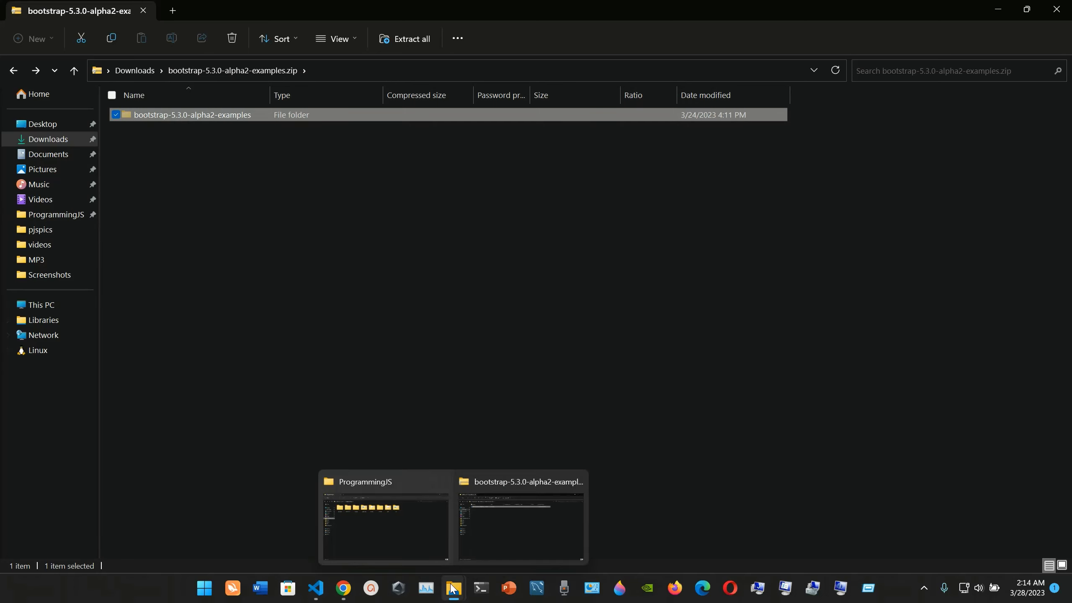
pyautogui.click(404, 535)
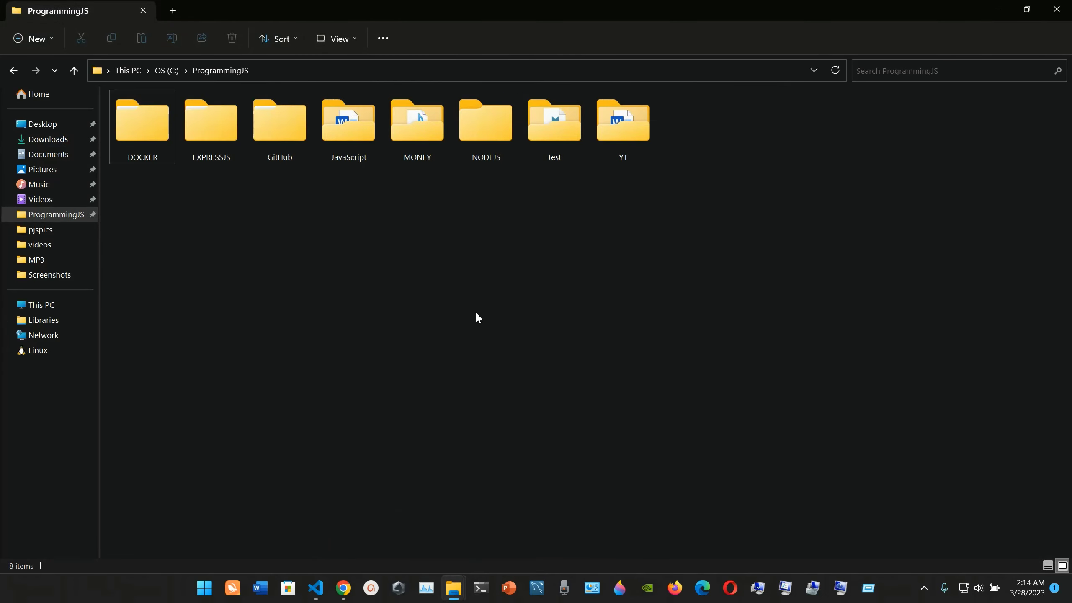
pyautogui.hotkey('ctrl', 'v')
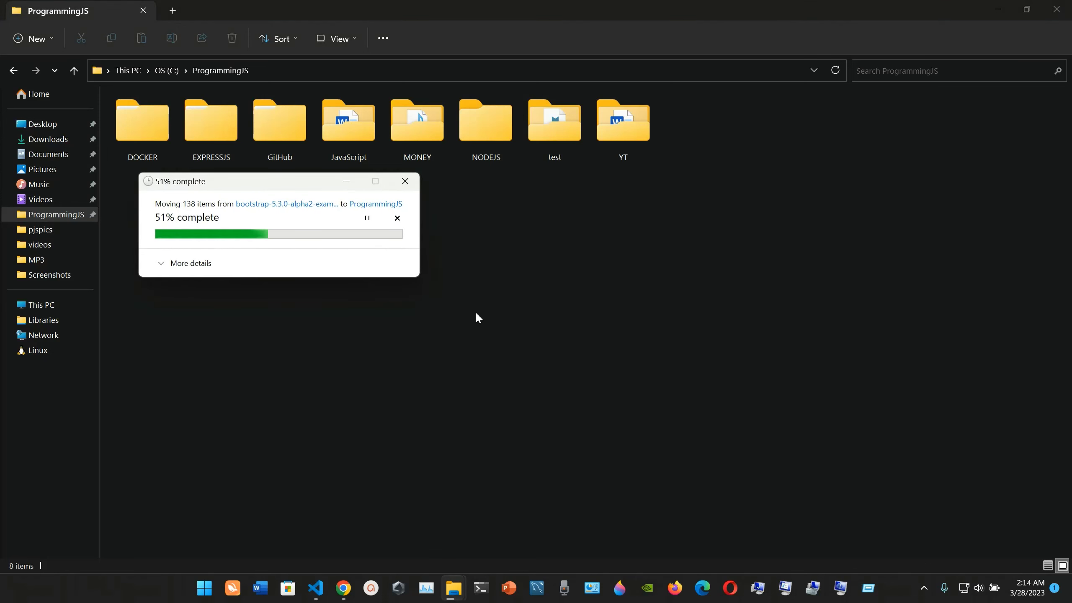
pyautogui.moveTo(459, 588)
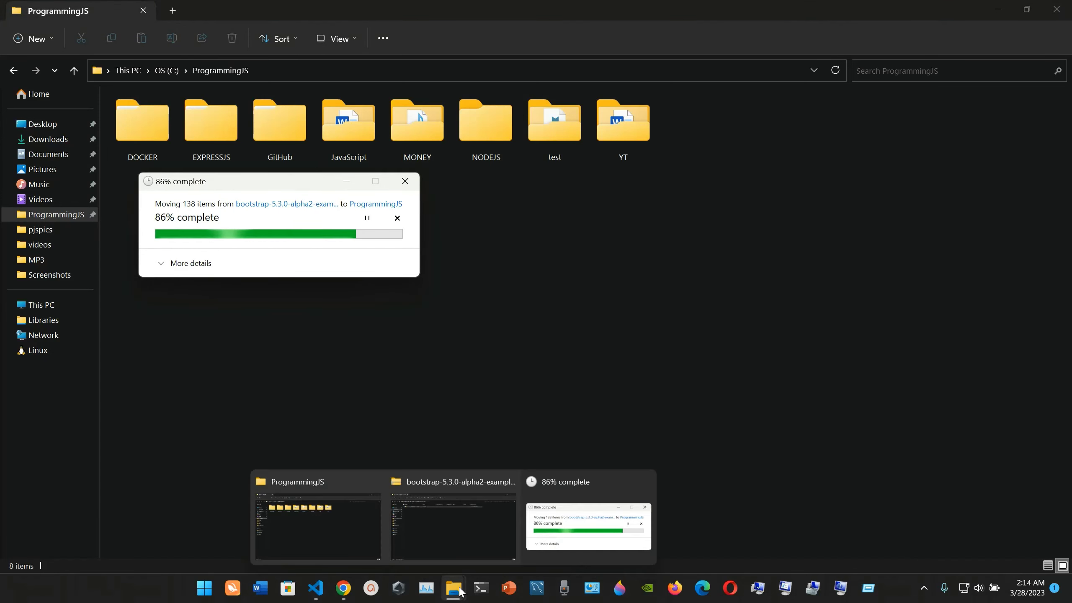
pyautogui.click(444, 521)
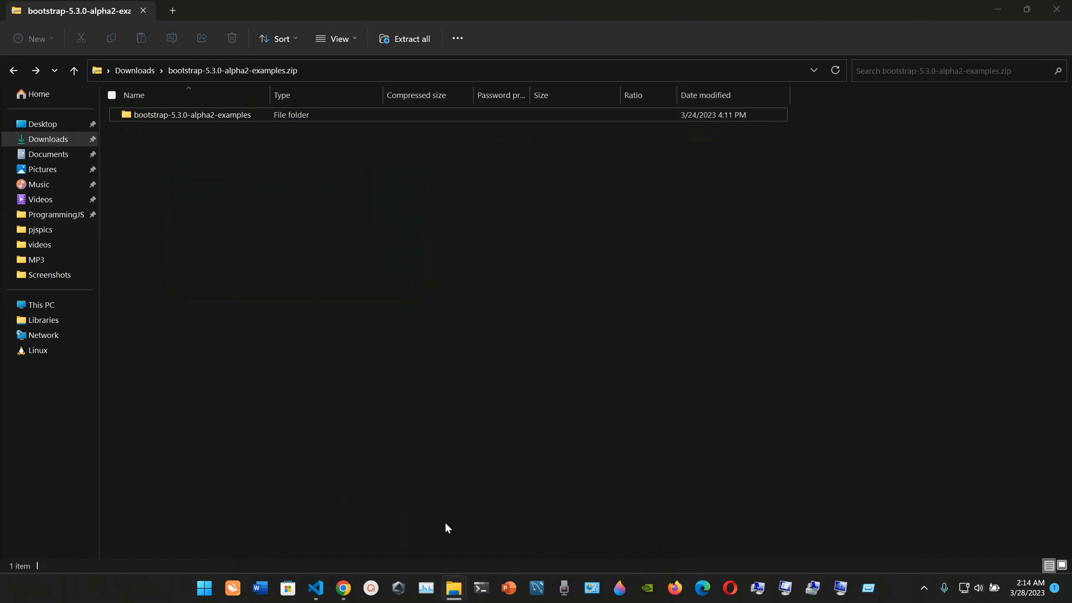
pyautogui.click(1056, 8)
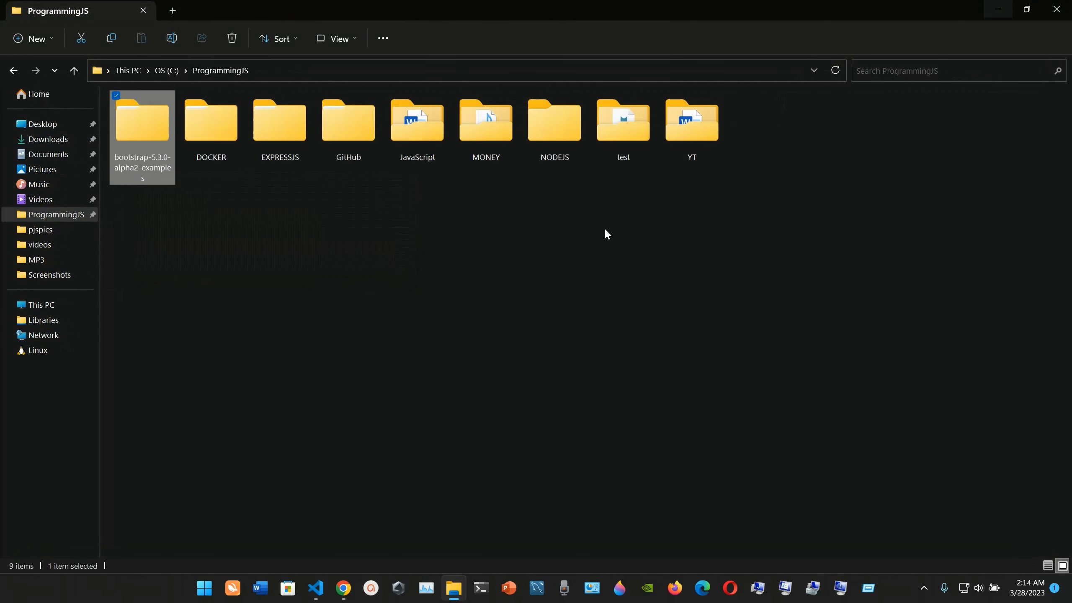
# - Open a PowerShell terminal in the bootstrap-5.3.0-alpha2-examples folder via its context menu
pyautogui.rightClick(140, 127)
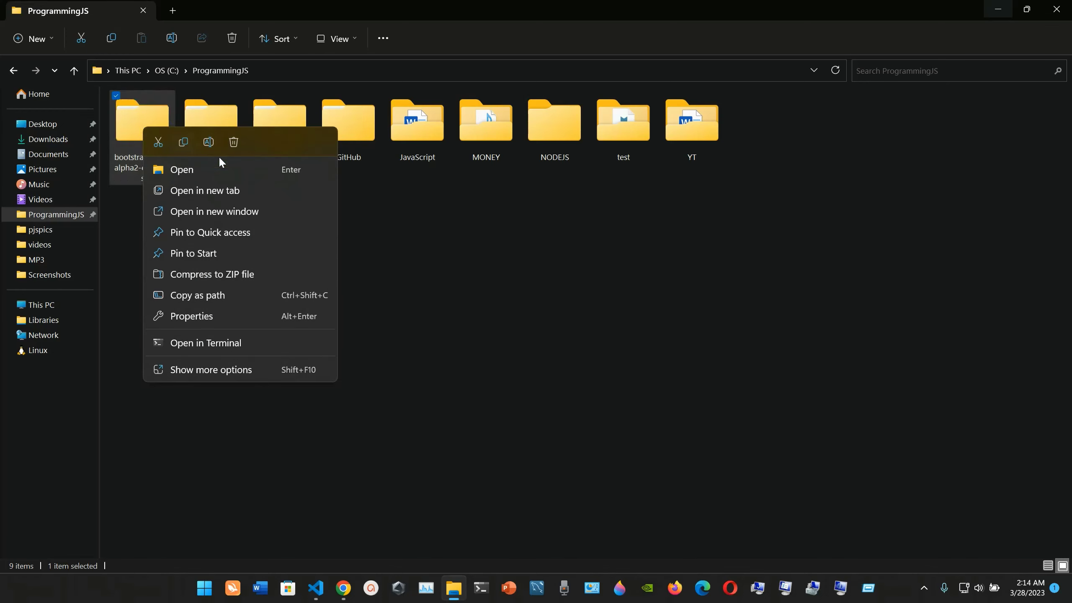
pyautogui.click(260, 345)
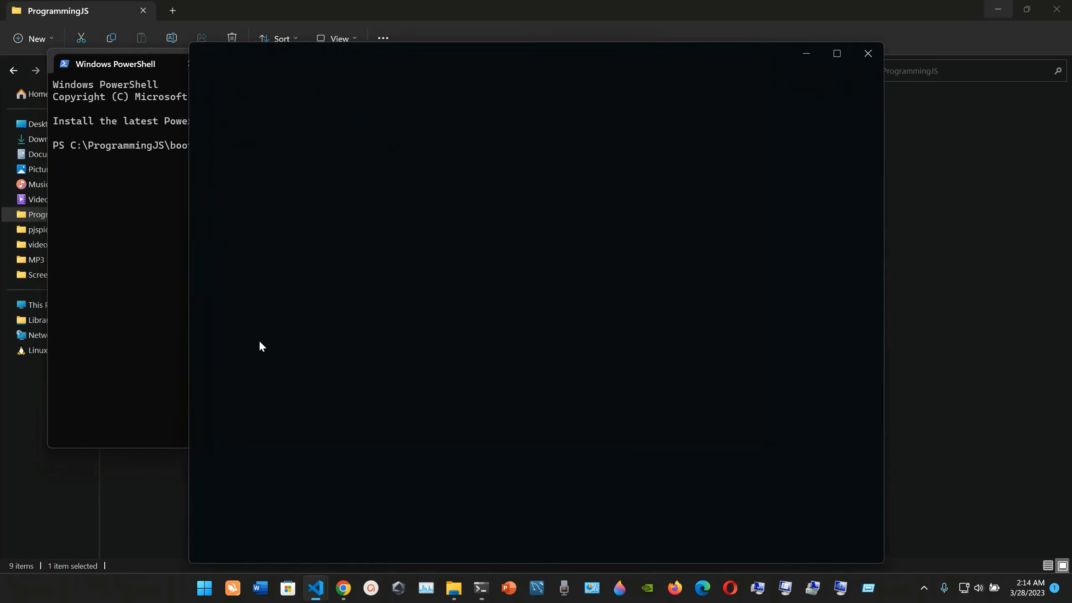
# - Close the old test2 window, maximize the bootstrap project, dismiss Welcome and open the terminal
pyautogui.moveTo(316, 588)
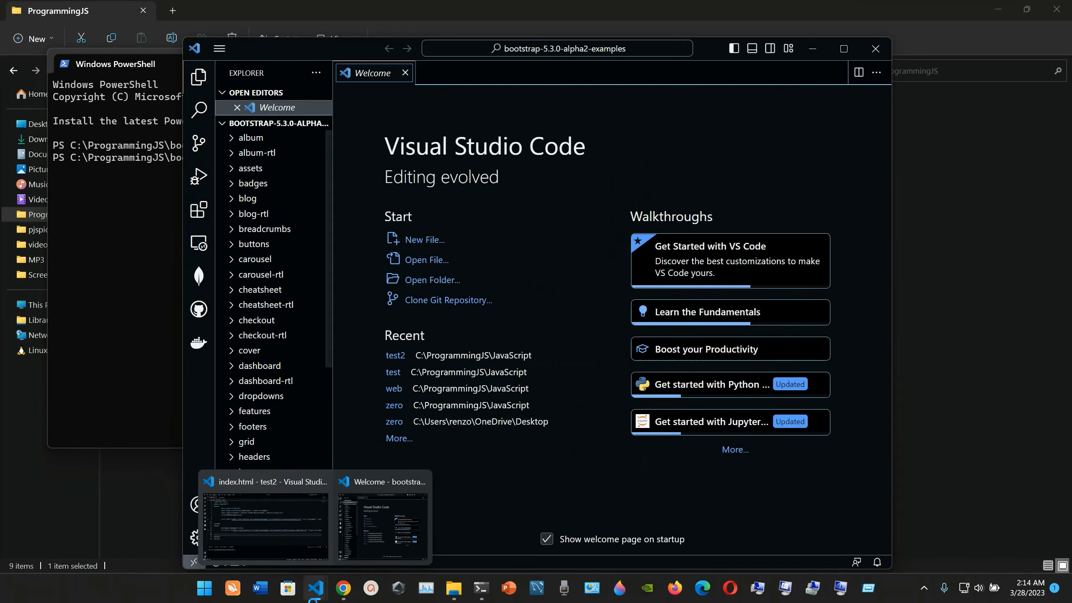
pyautogui.click(292, 517)
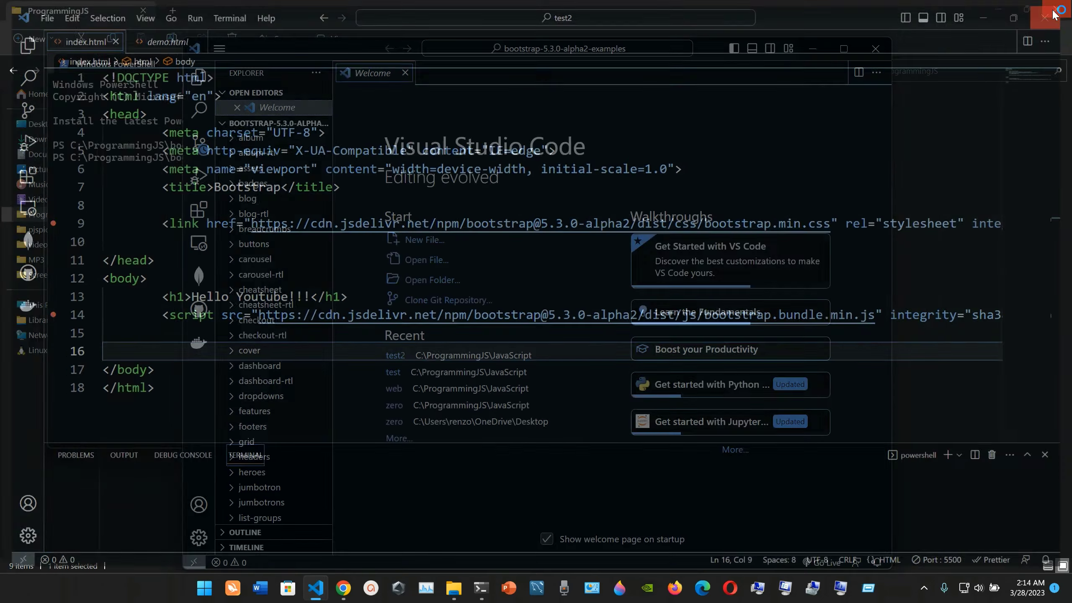
pyautogui.click(1056, 11)
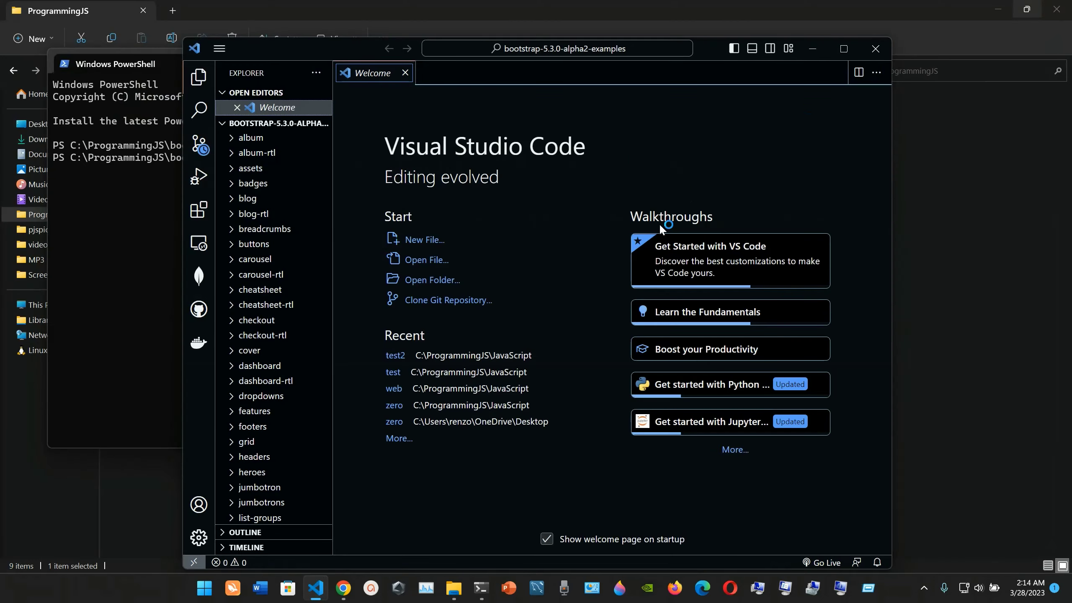
pyautogui.click(845, 48)
pyautogui.click(228, 39)
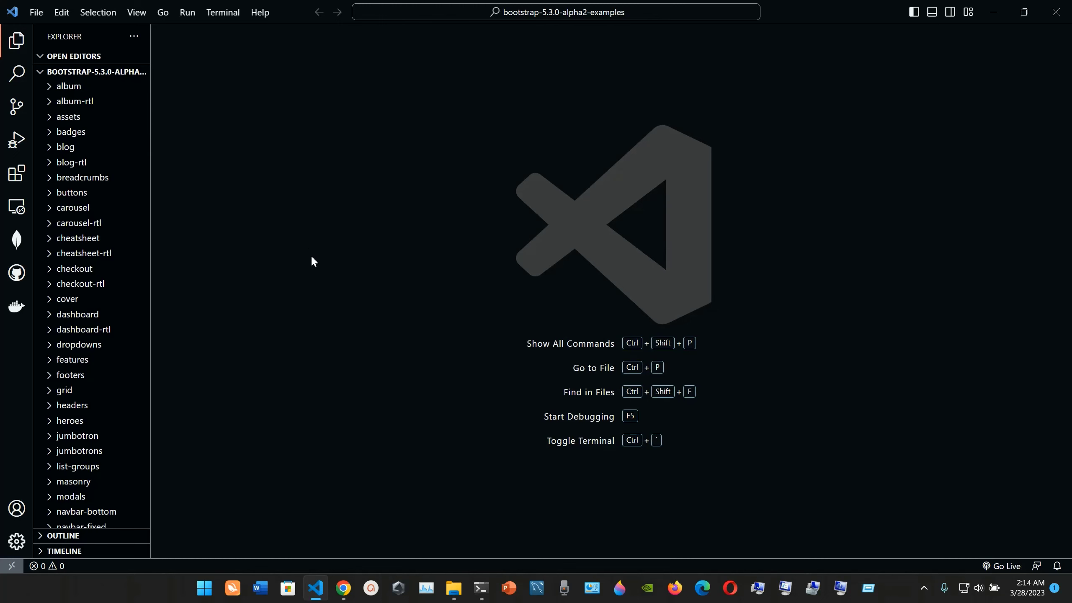
pyautogui.hotkey('ctrl', '`')
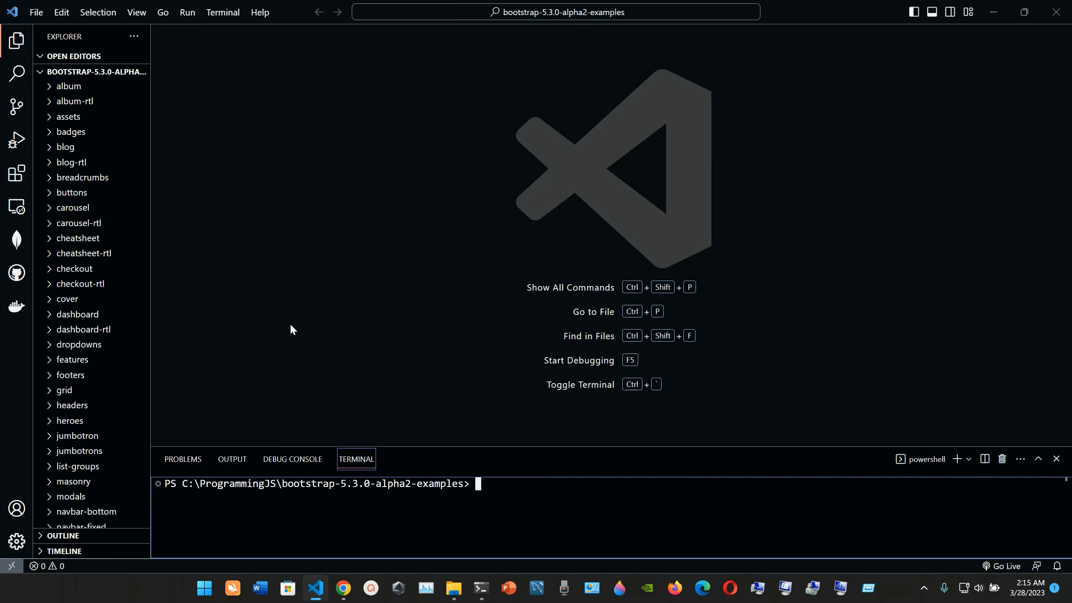
# - Open carousel/index.html and serve it with Live Server at 127.0.0.1:5500
pyautogui.click(93, 209)
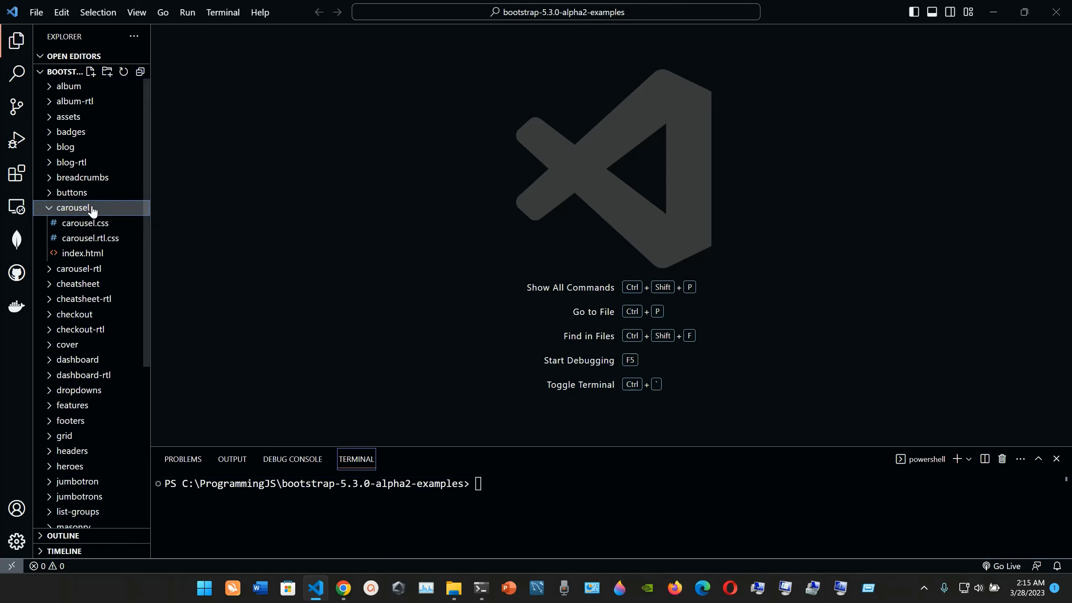
pyautogui.click(83, 252)
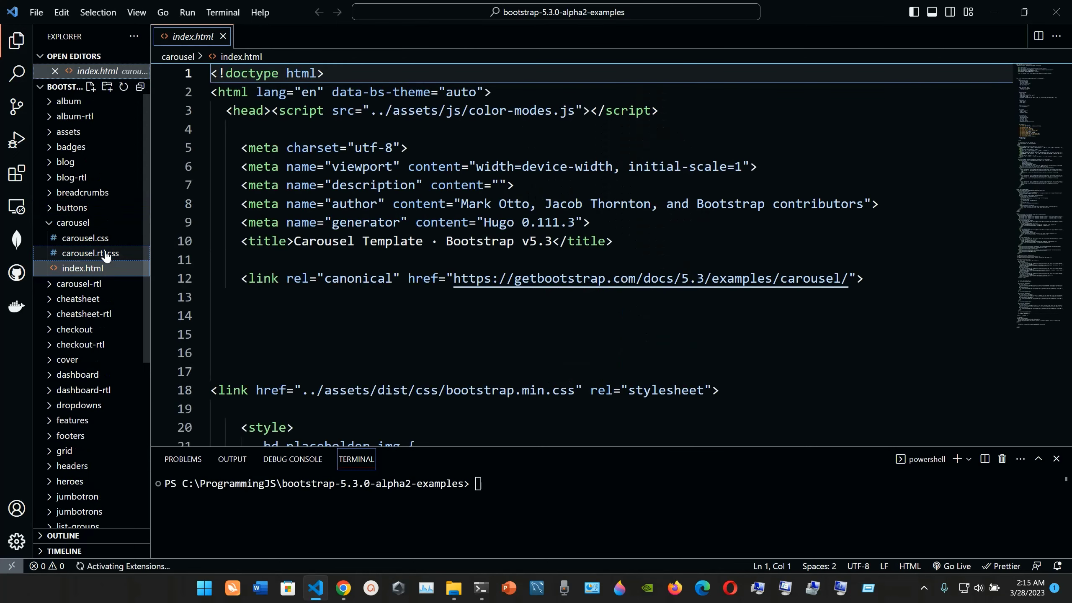
pyautogui.click(283, 321)
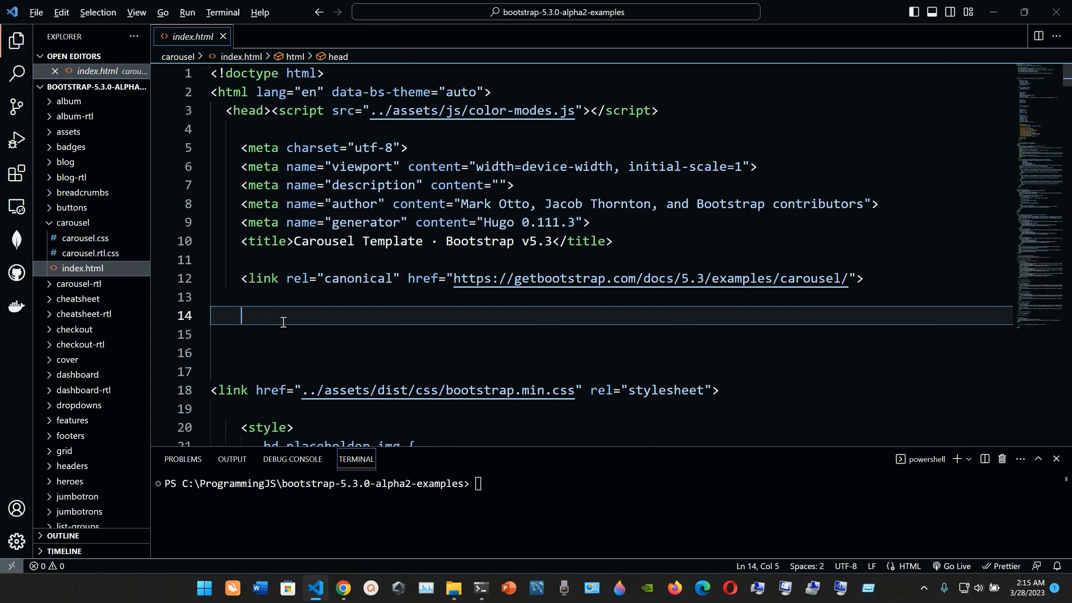
pyautogui.hotkey('alt', 'l')
pyautogui.hotkey('alt', 'o')
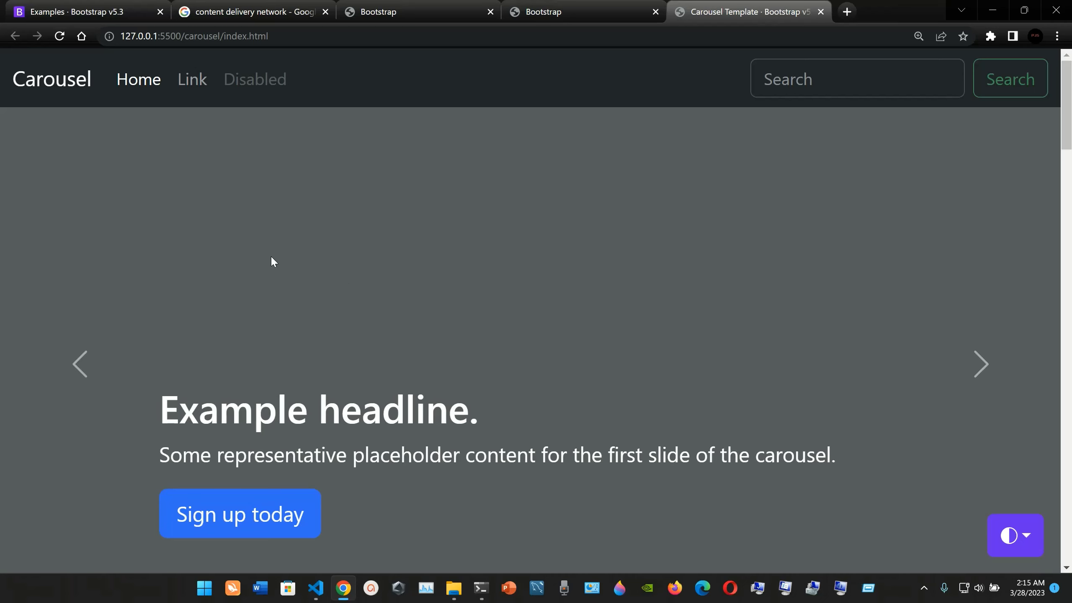
# - Return to the top of the carousel page and submit its empty Search form
pyautogui.scroll(-3, 194, 253)
pyautogui.click(48, 78)
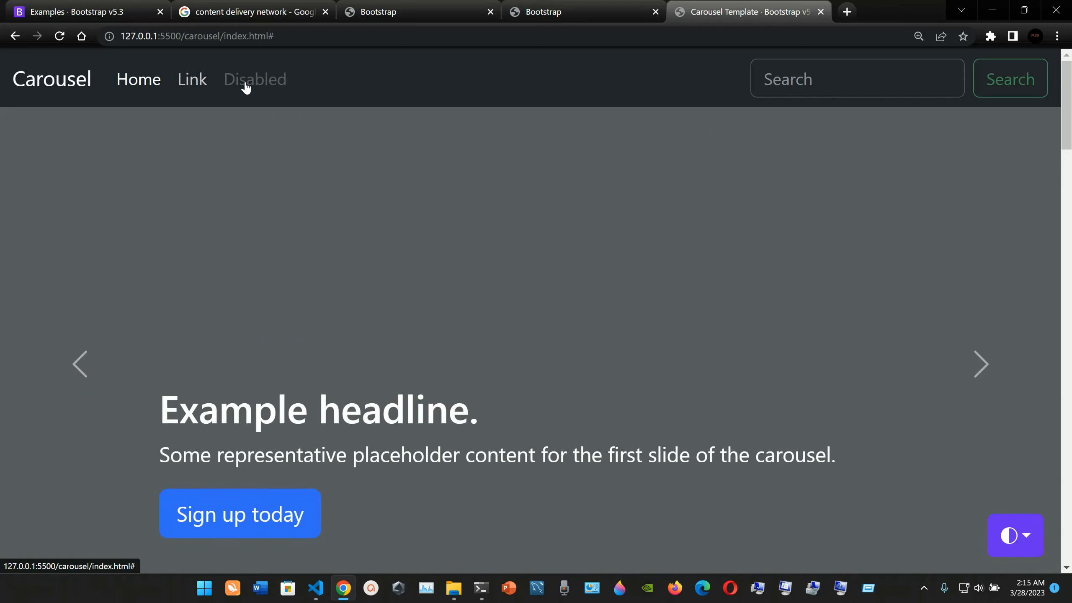
pyautogui.click(787, 83)
pyautogui.click(1010, 78)
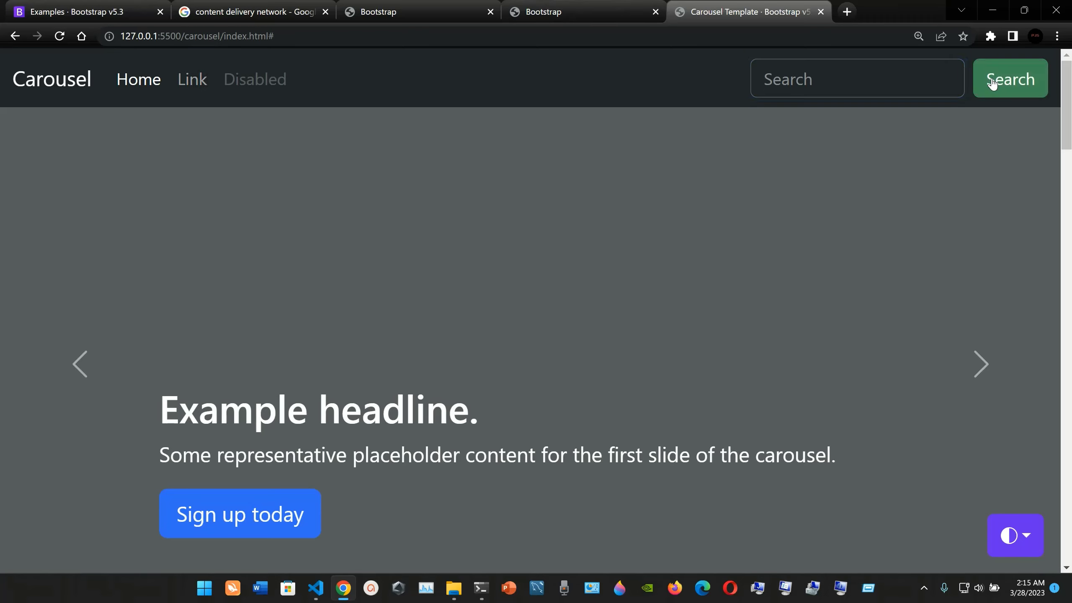
# - Try the Sign up today button twice and the first View details button
pyautogui.scroll(-4, 608, 237)
pyautogui.click(258, 335)
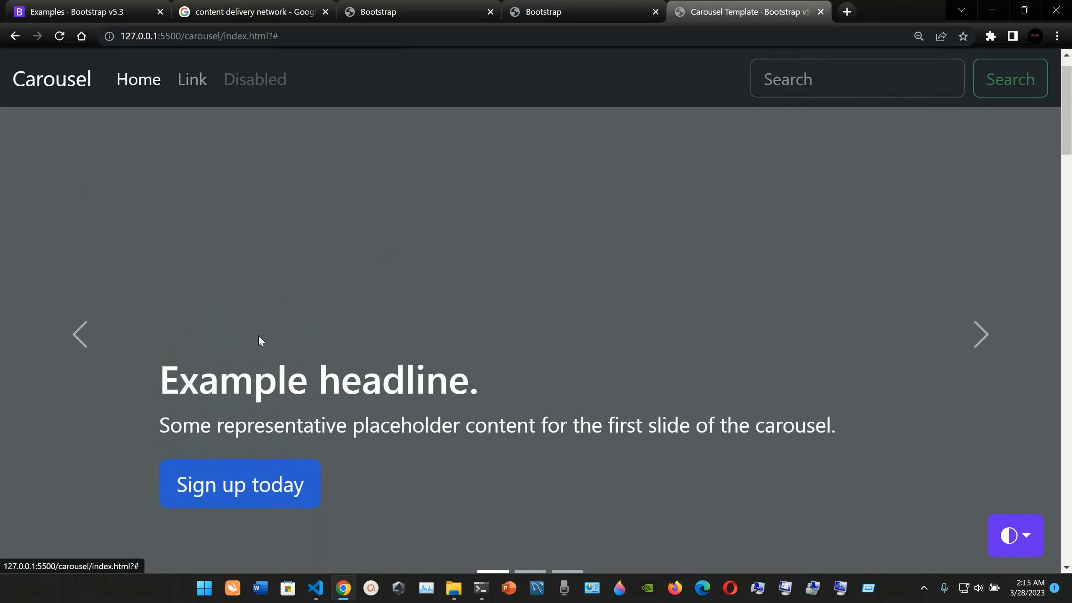
pyautogui.scroll(-3, 258, 334)
pyautogui.scroll(-5, 258, 335)
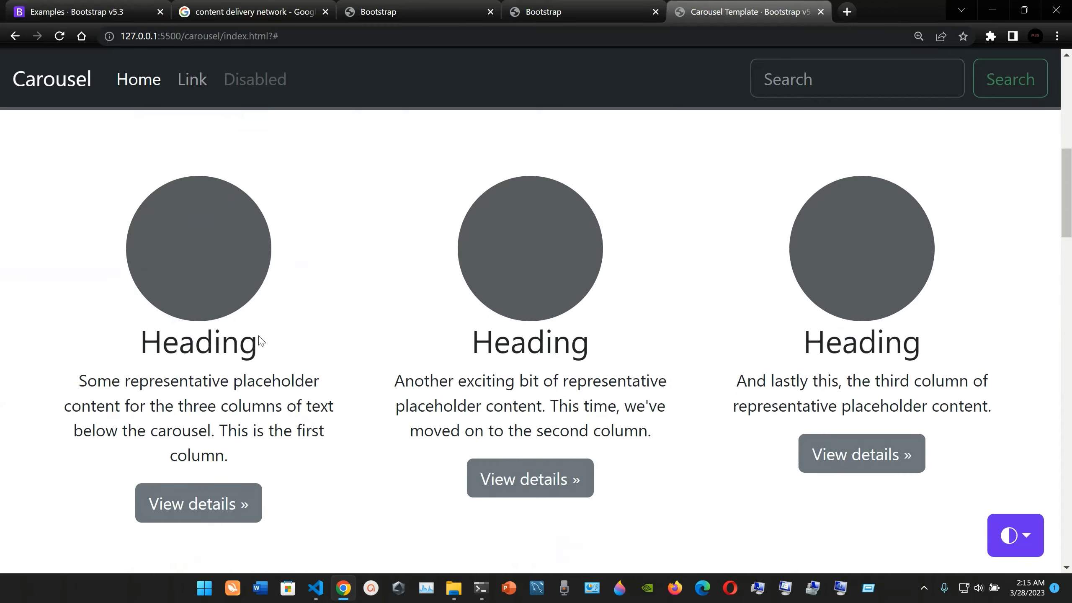
pyautogui.scroll(6, 258, 335)
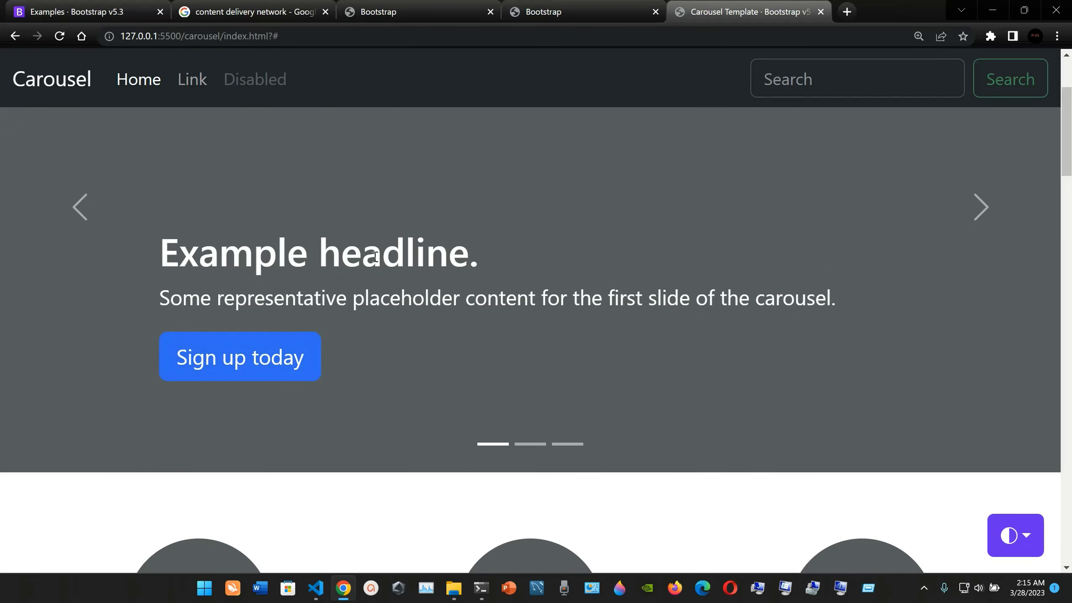
pyautogui.click(232, 354)
pyautogui.scroll(-5, 231, 357)
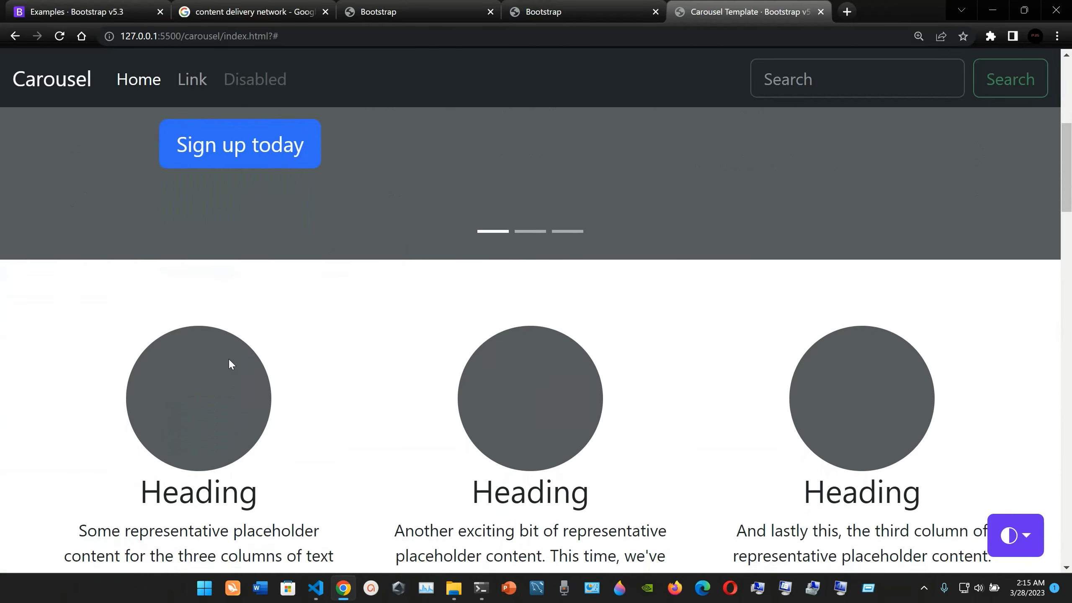
pyautogui.scroll(-3, 230, 361)
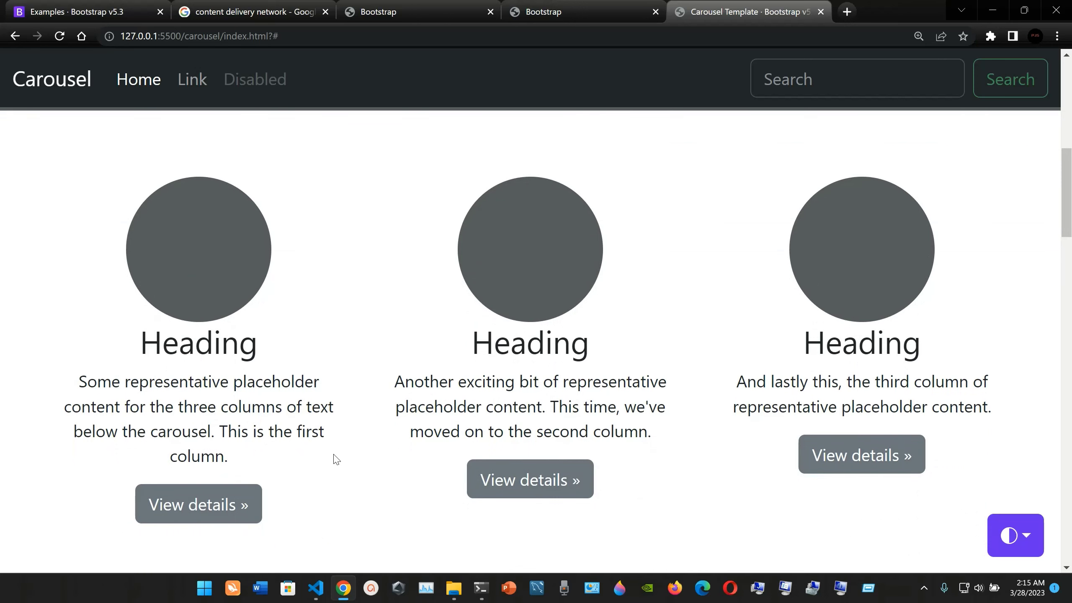
pyautogui.click(223, 515)
# - Scroll the carousel page all the way down to its footer
pyautogui.scroll(-10, 371, 505)
pyautogui.scroll(-8, 371, 504)
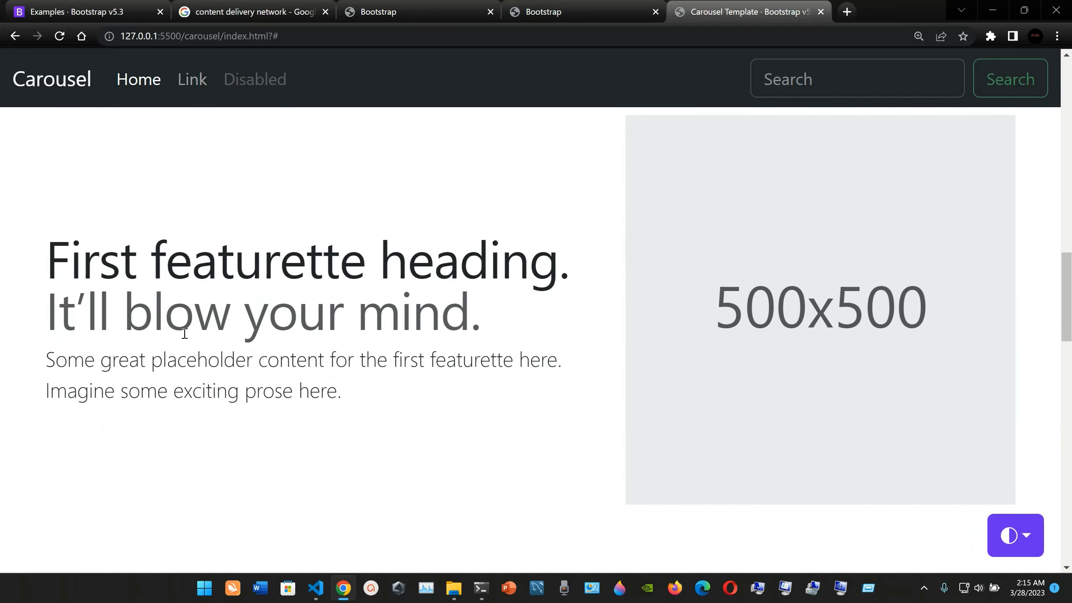
pyautogui.scroll(-18, 548, 383)
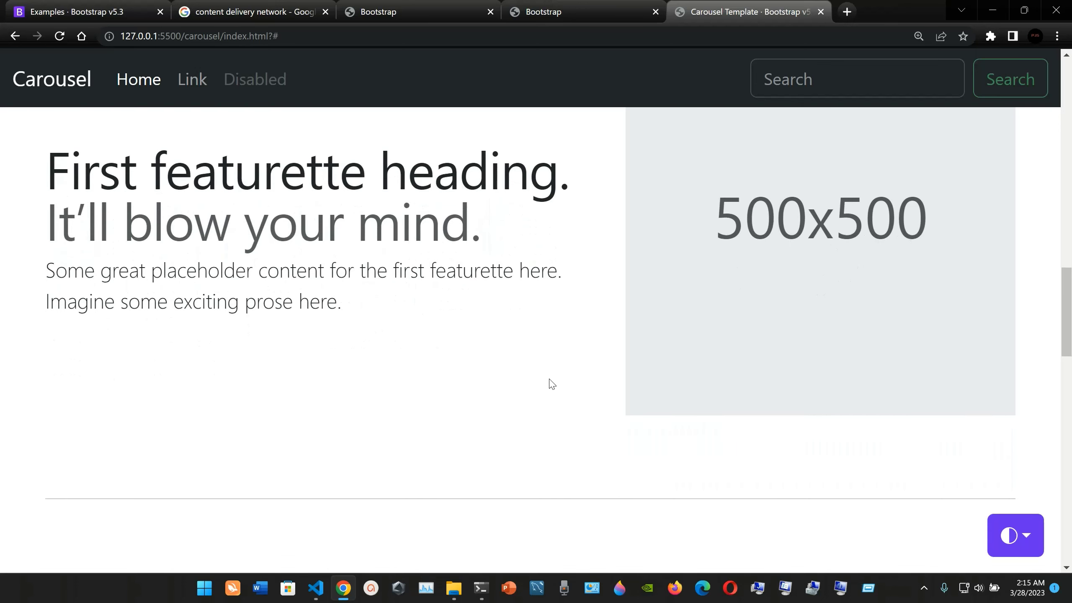
pyautogui.scroll(-10, 549, 383)
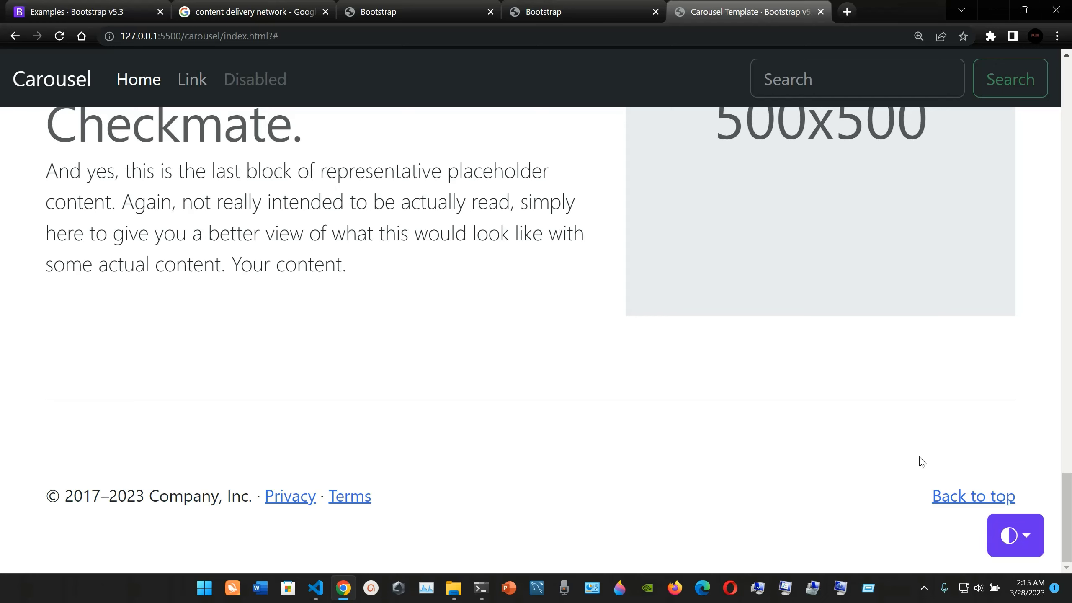
pyautogui.moveTo(1067, 503); pyautogui.dragTo(1068, 88)
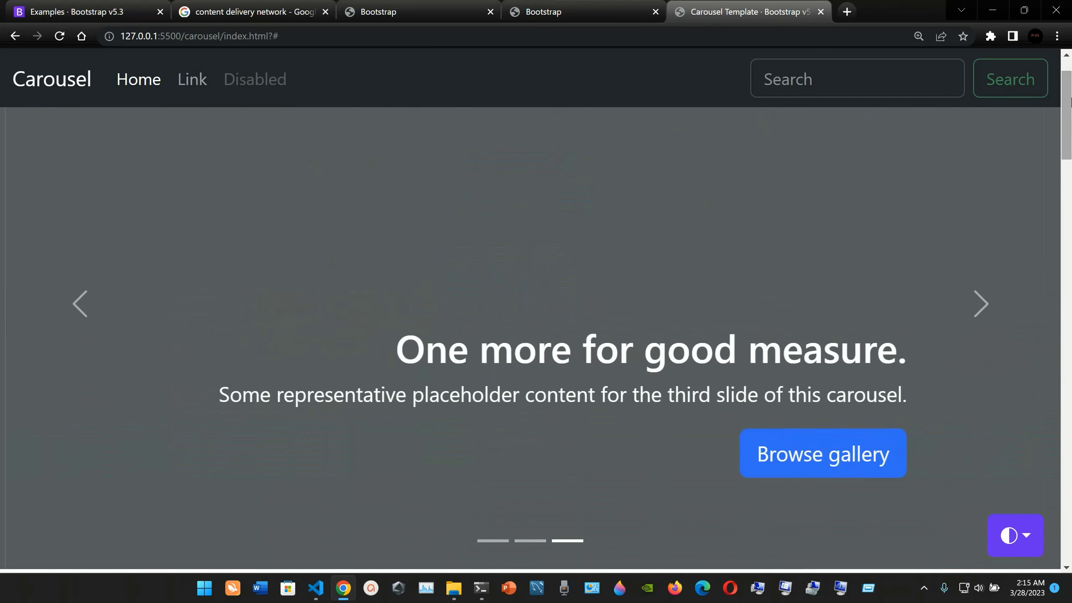
# - Close the old 'Hello Youtube!!!' tab, leaving the Carousel Template page showing
pyautogui.click(552, 4)
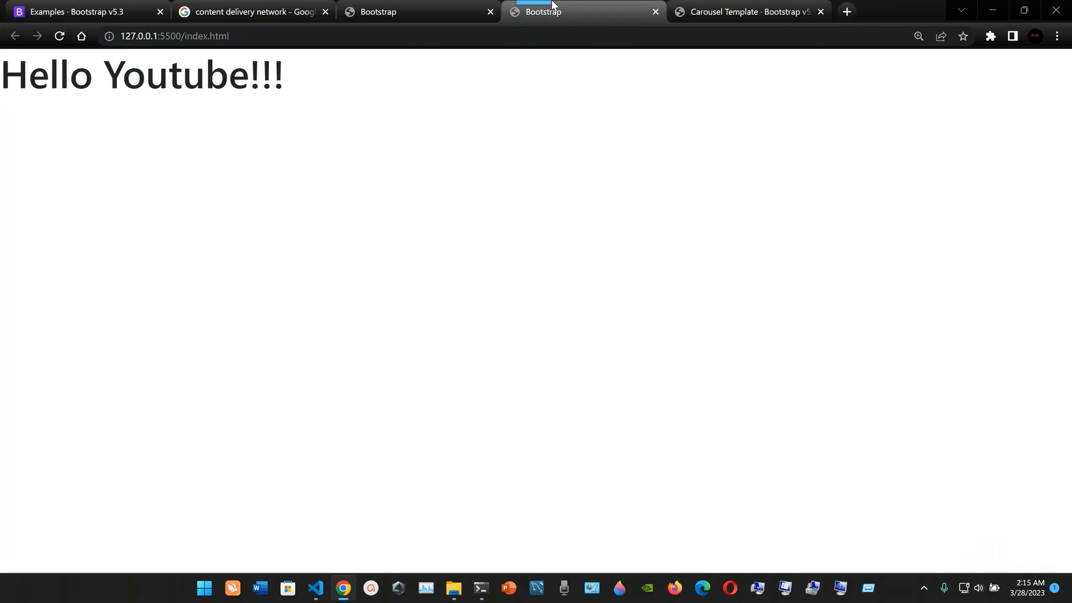
pyautogui.click(655, 12)
pyautogui.click(653, 16)
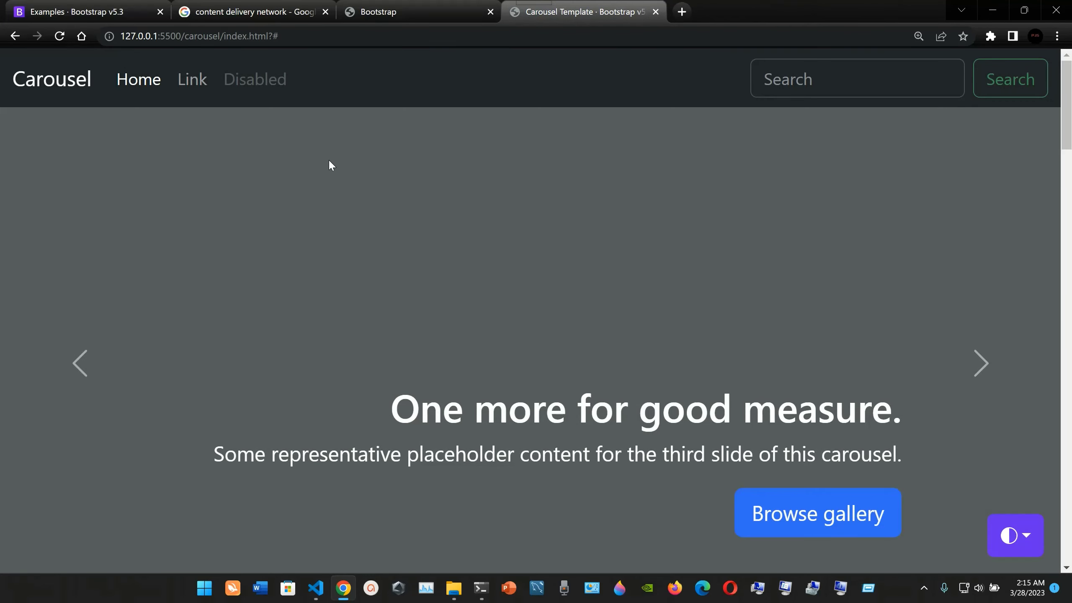
pyautogui.scroll(-4, 328, 165)
# - Switch to the Bootstrap Examples page and scroll through the starter projects
pyautogui.click(108, 6)
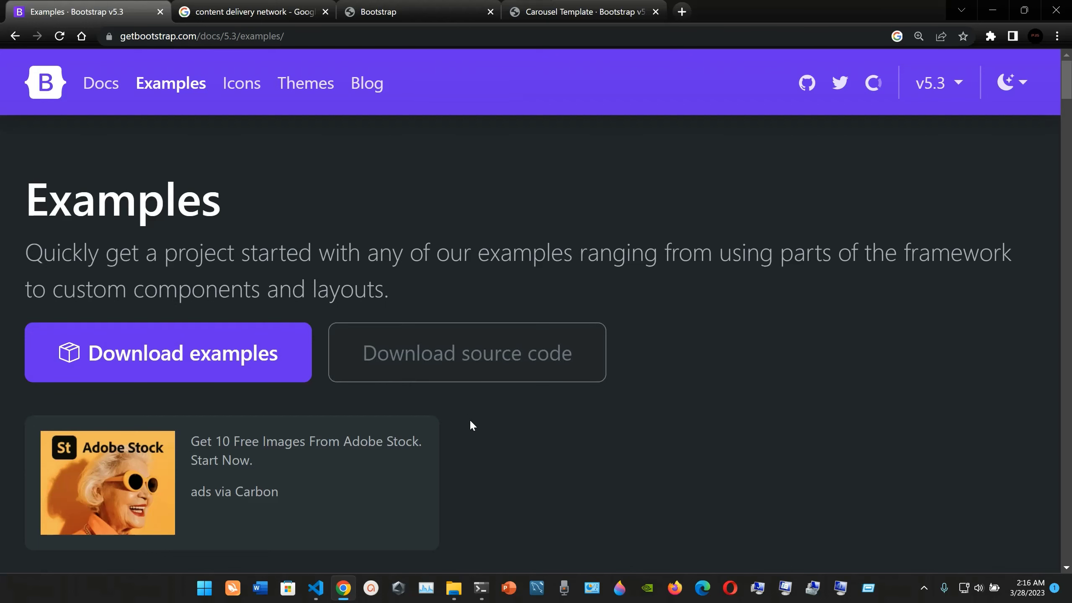
pyautogui.scroll(-7, 472, 424)
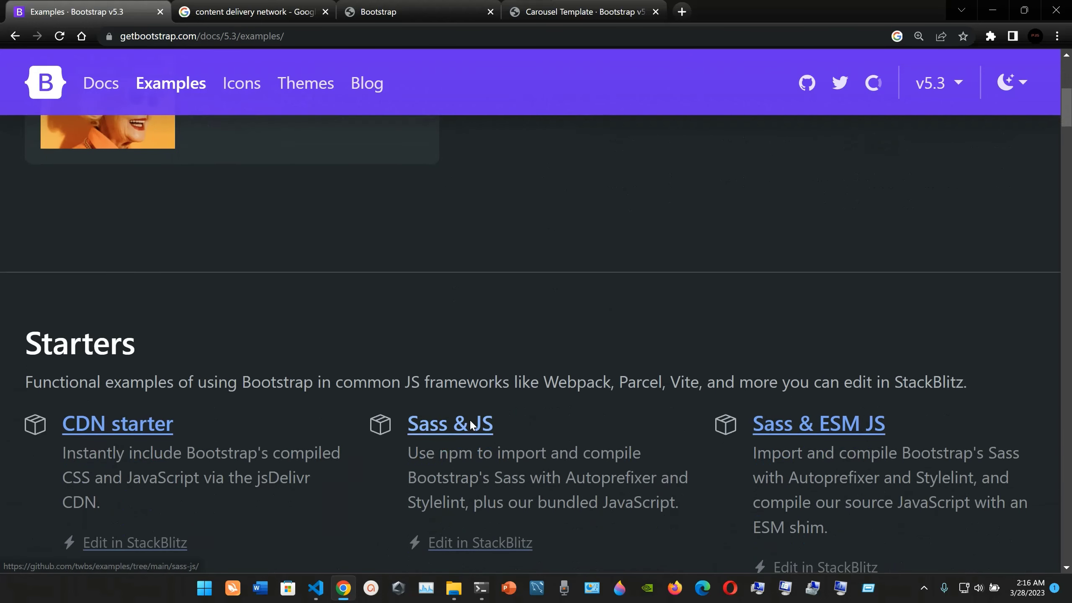
pyautogui.scroll(-3, 179, 360)
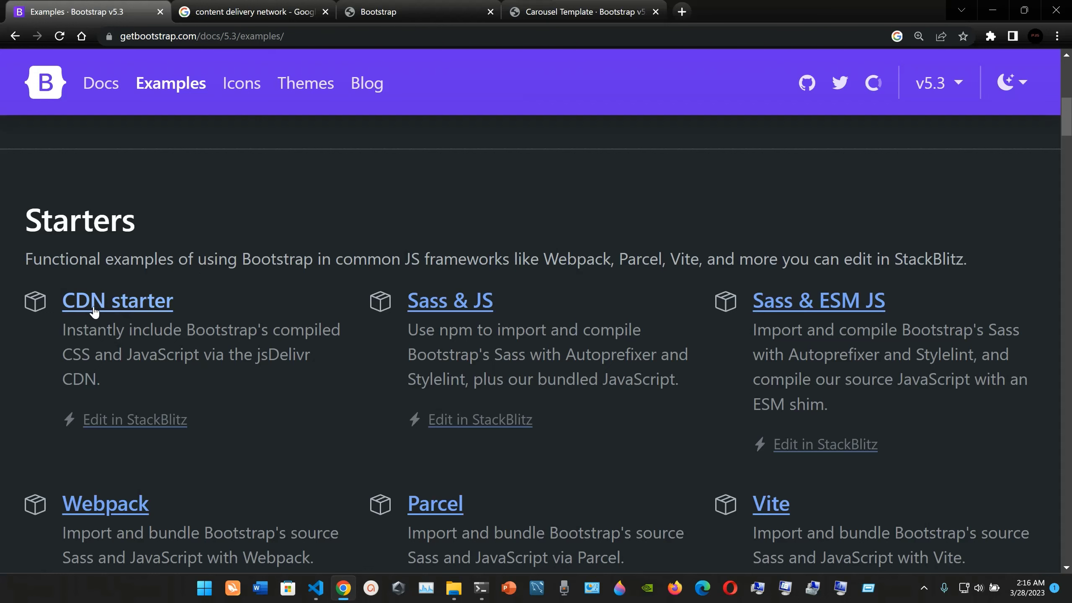
pyautogui.scroll(-2, 233, 325)
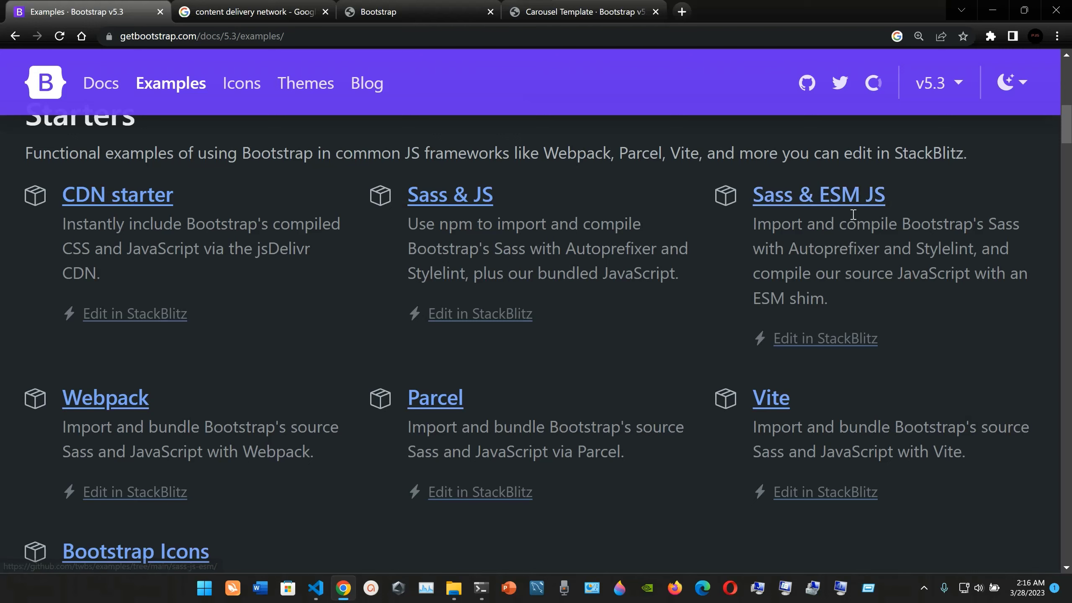
pyautogui.scroll(-2, 435, 366)
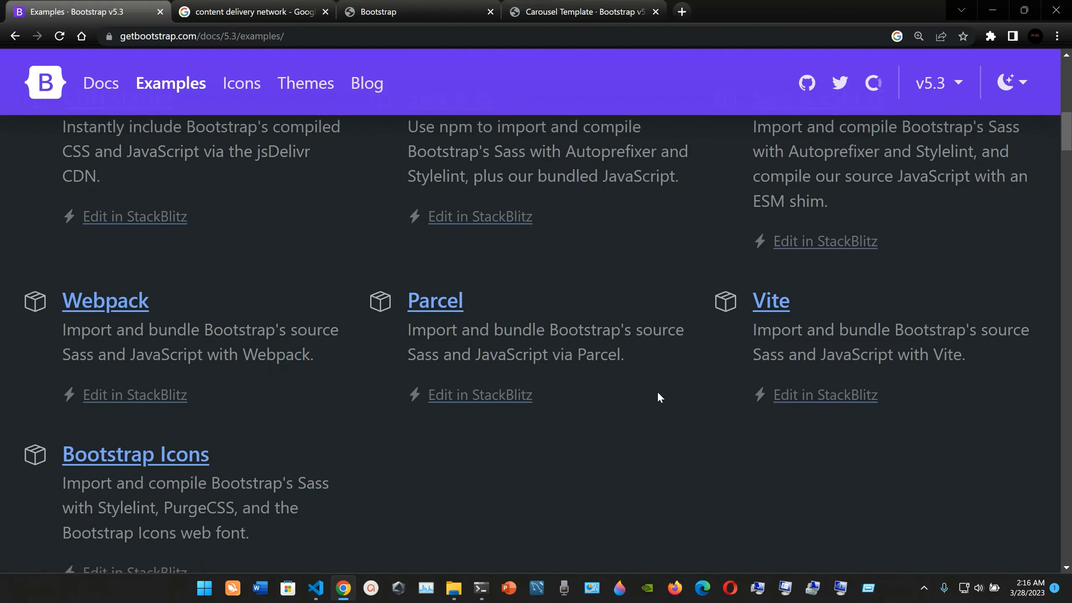
pyautogui.scroll(-6, 559, 422)
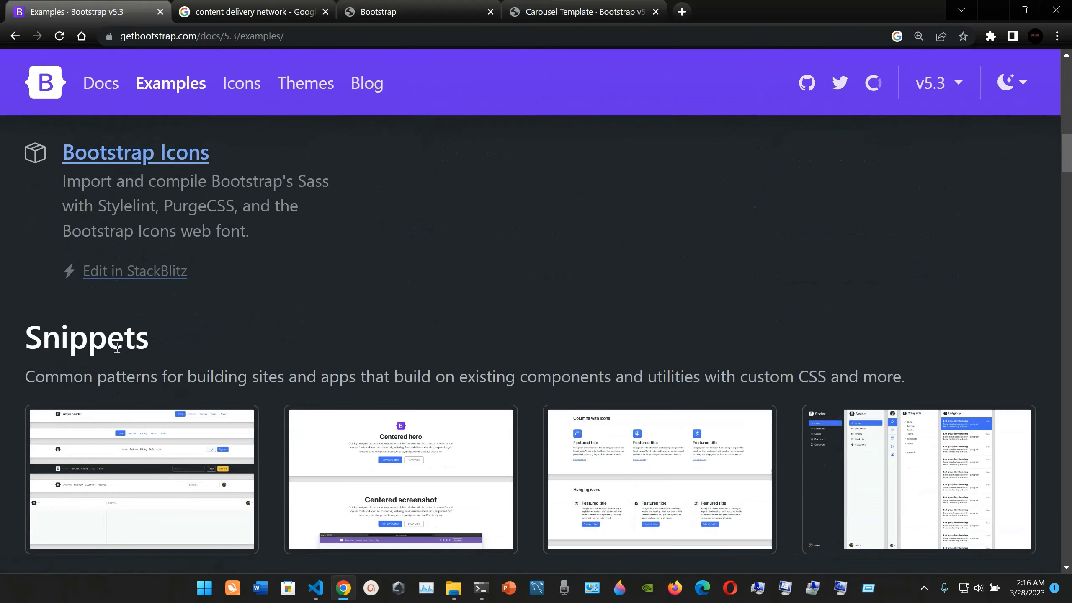
pyautogui.scroll(-18, 264, 426)
pyautogui.scroll(-20, 265, 428)
# - Scroll on through Snippets, RTL examples and Themes, then jump back to the top
pyautogui.scroll(-16, 638, 425)
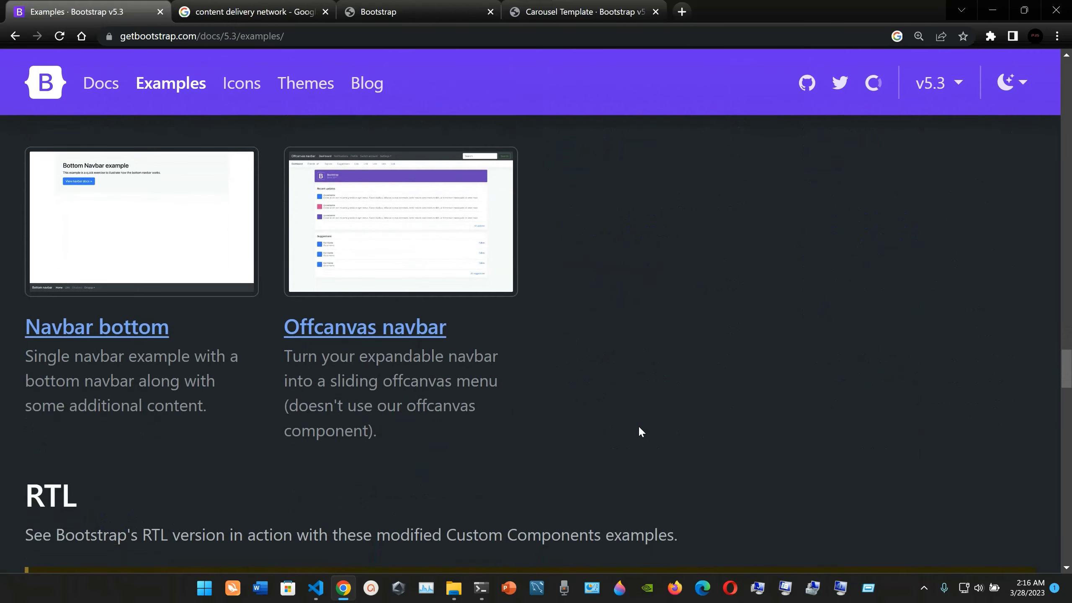
pyautogui.scroll(-5, 639, 428)
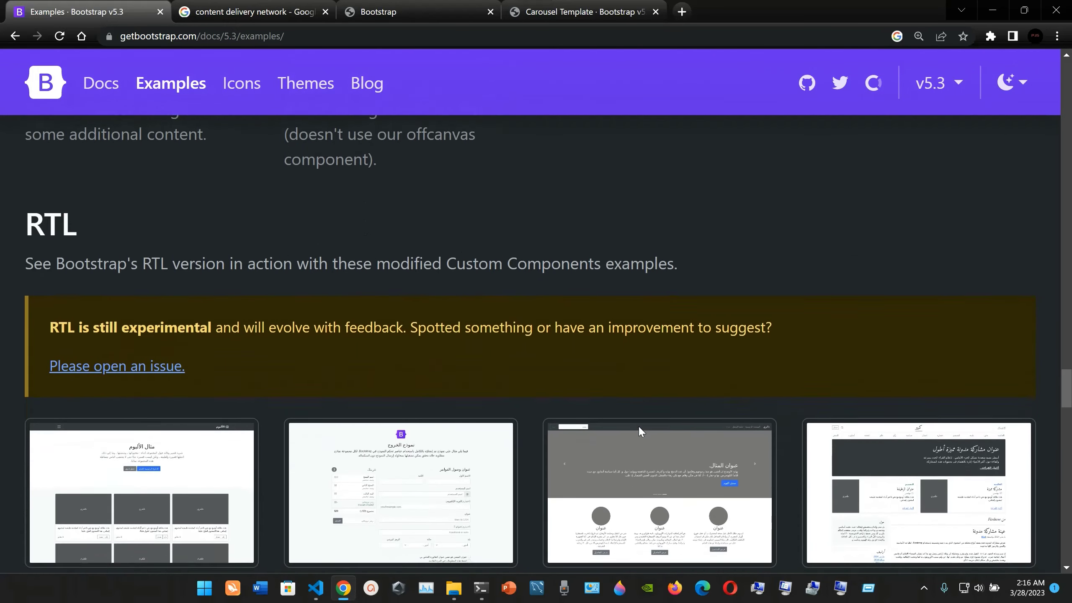
pyautogui.scroll(-1, 638, 425)
pyautogui.scroll(-2, 638, 426)
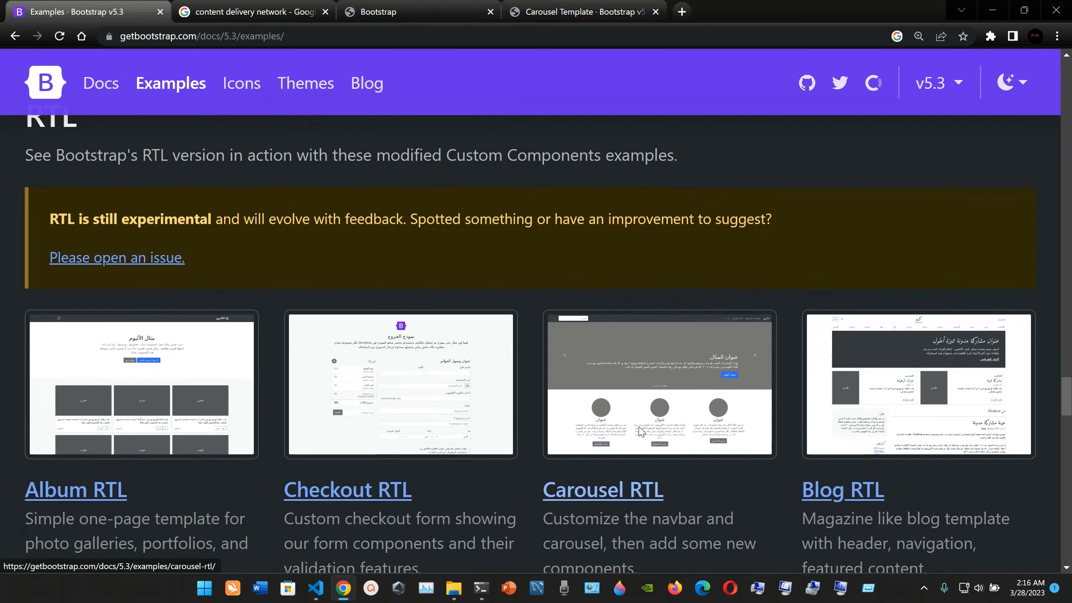
pyautogui.scroll(2, 220, 244)
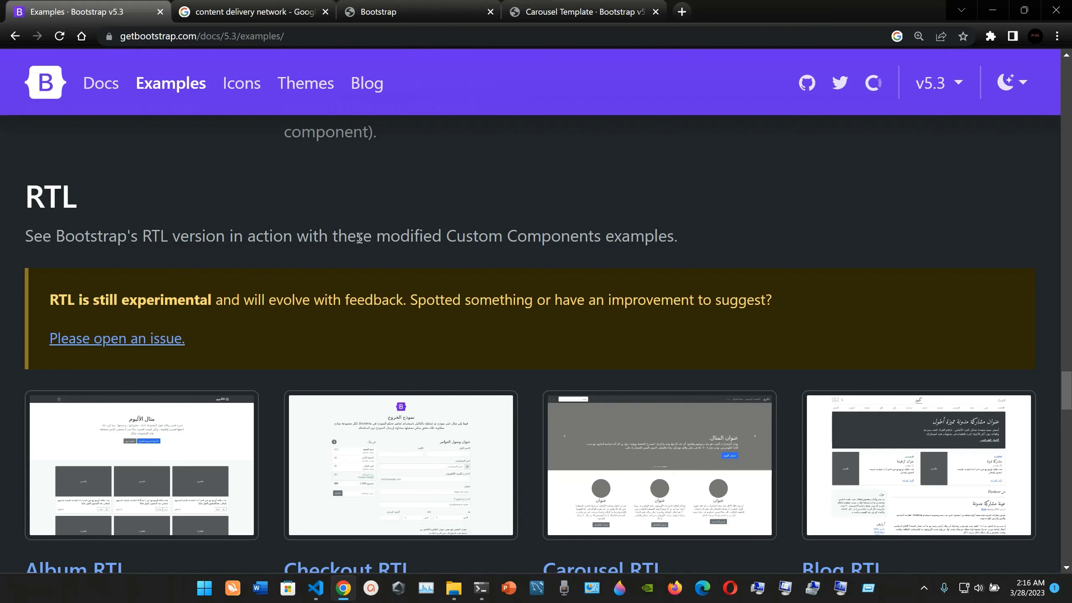
pyautogui.scroll(-15, 560, 247)
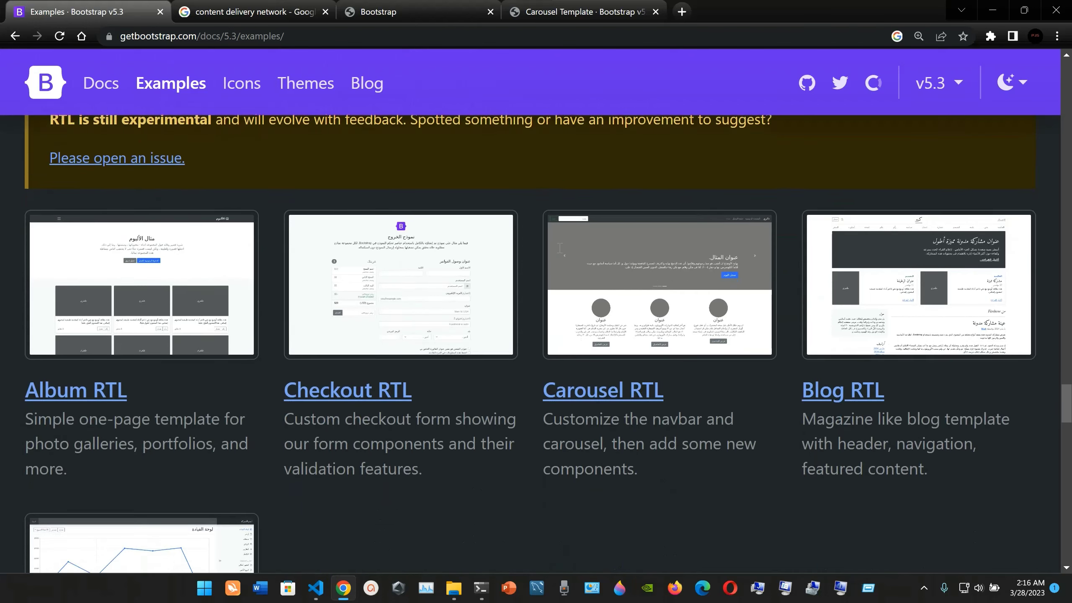
pyautogui.scroll(-10, 560, 248)
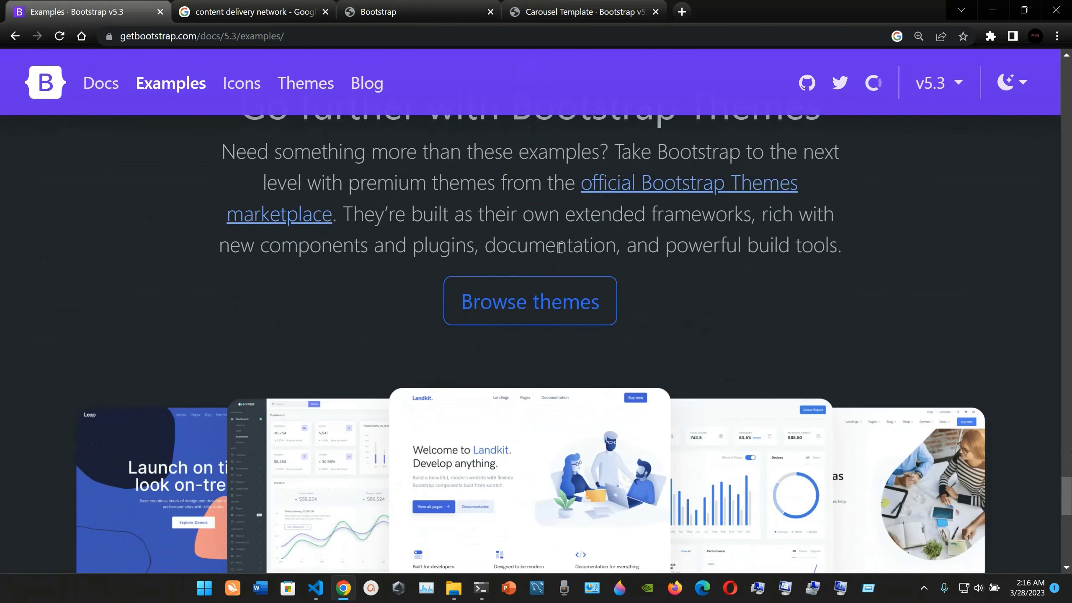
pyautogui.press('Home')
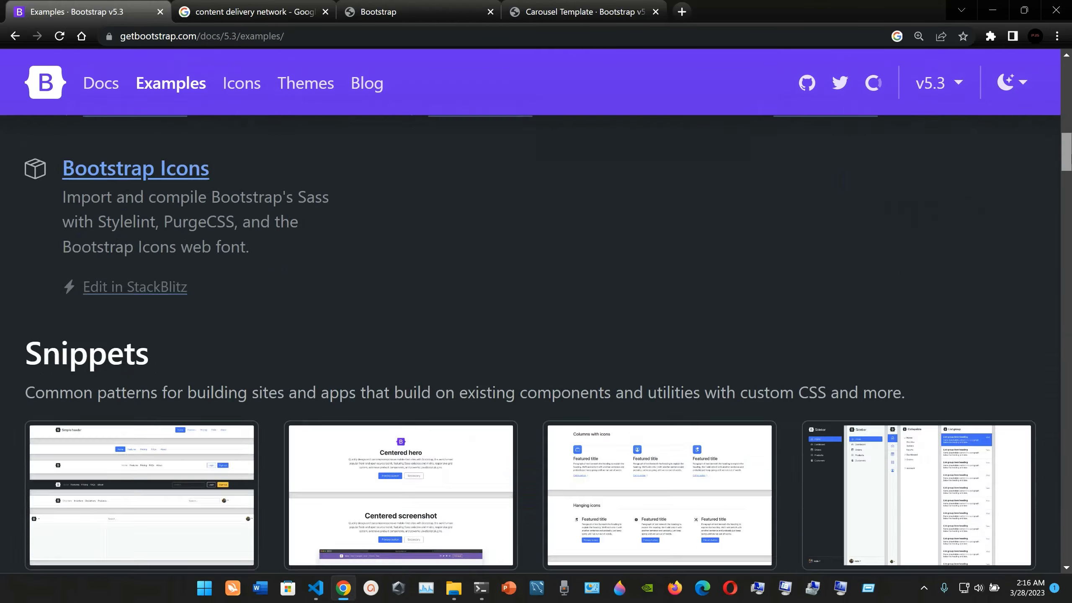
# - Go from the Bootstrap homepage to the Get started with Bootstrap docs
pyautogui.click(46, 98)
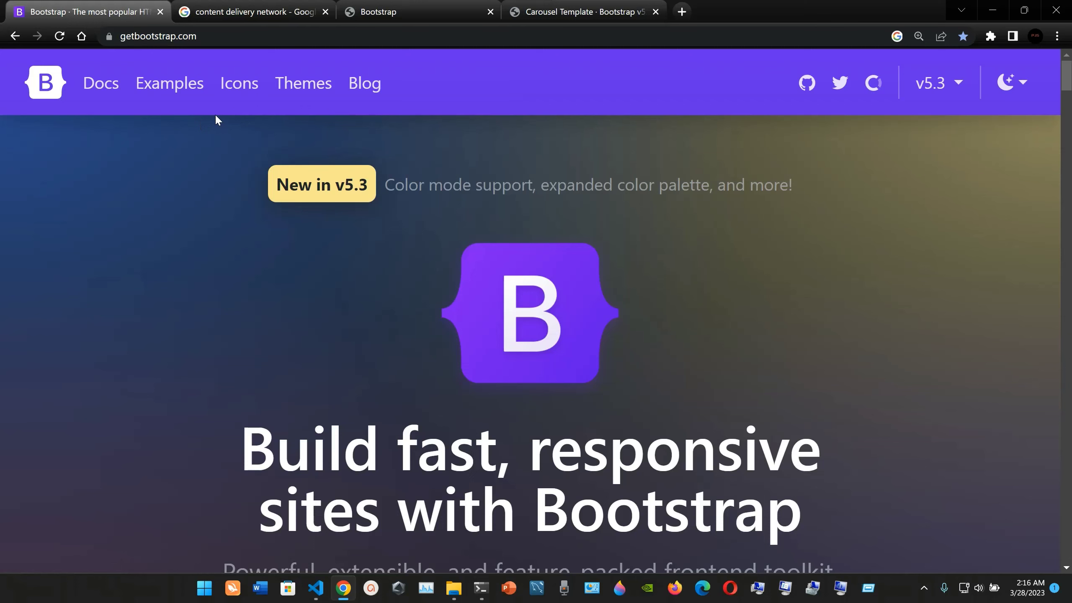
pyautogui.click(102, 92)
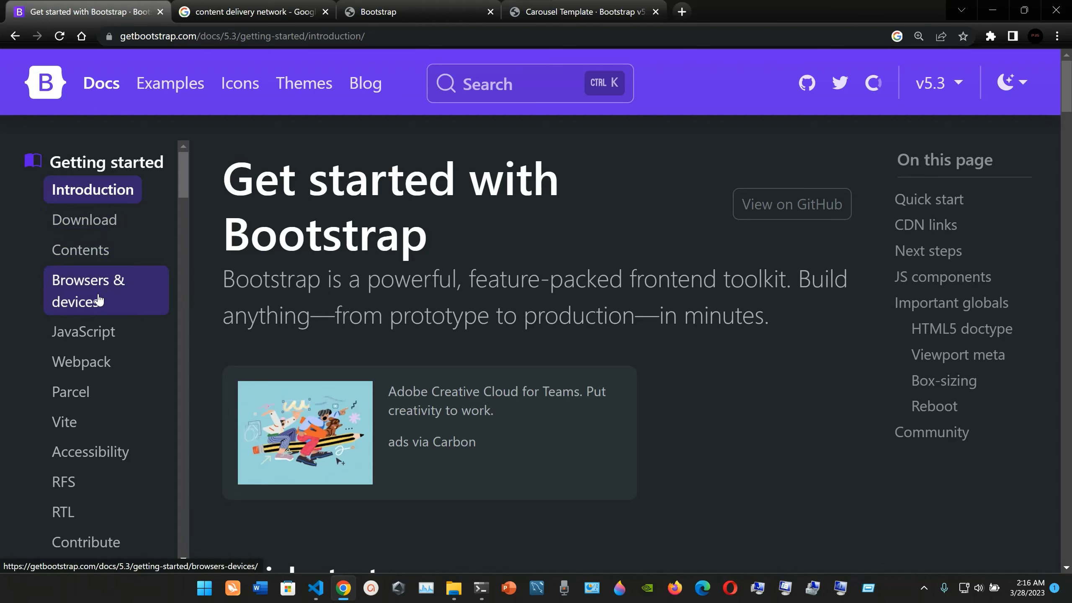
pyautogui.scroll(-3, 100, 422)
pyautogui.scroll(3, 100, 422)
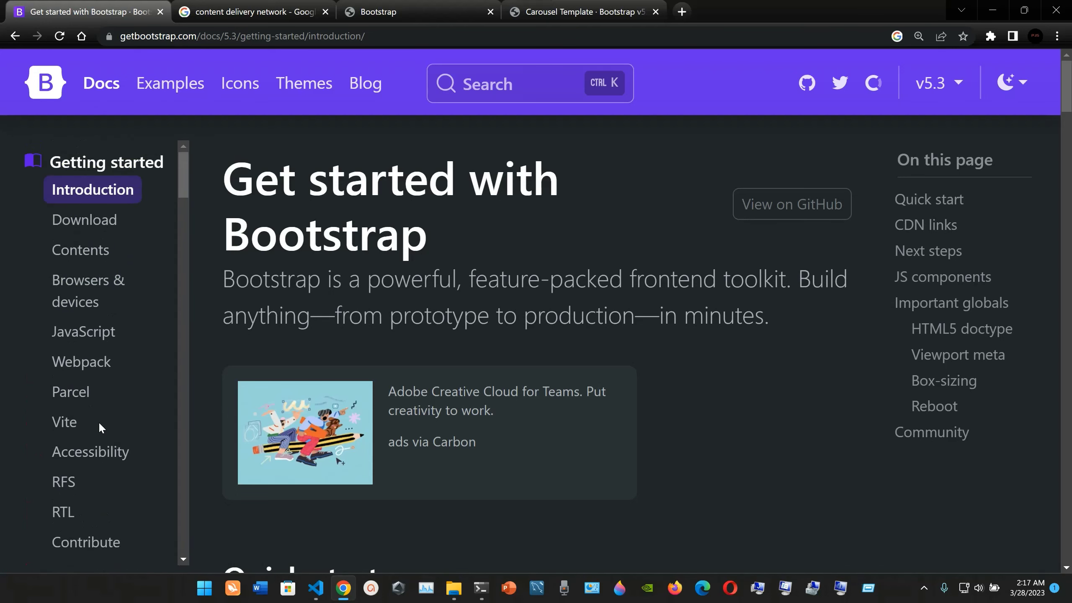
# - Open Bootstrap Icons in two new tabs, zoom in, and return to the docs tab
pyautogui.click(265, 86)
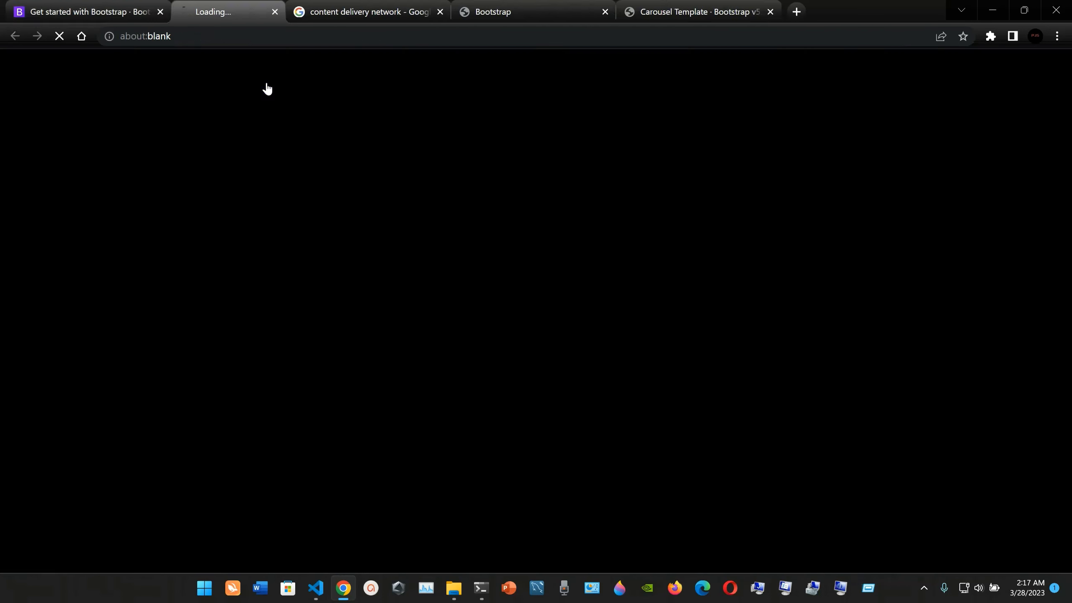
pyautogui.hotkey('ctrl', 'shift', 'Tab')
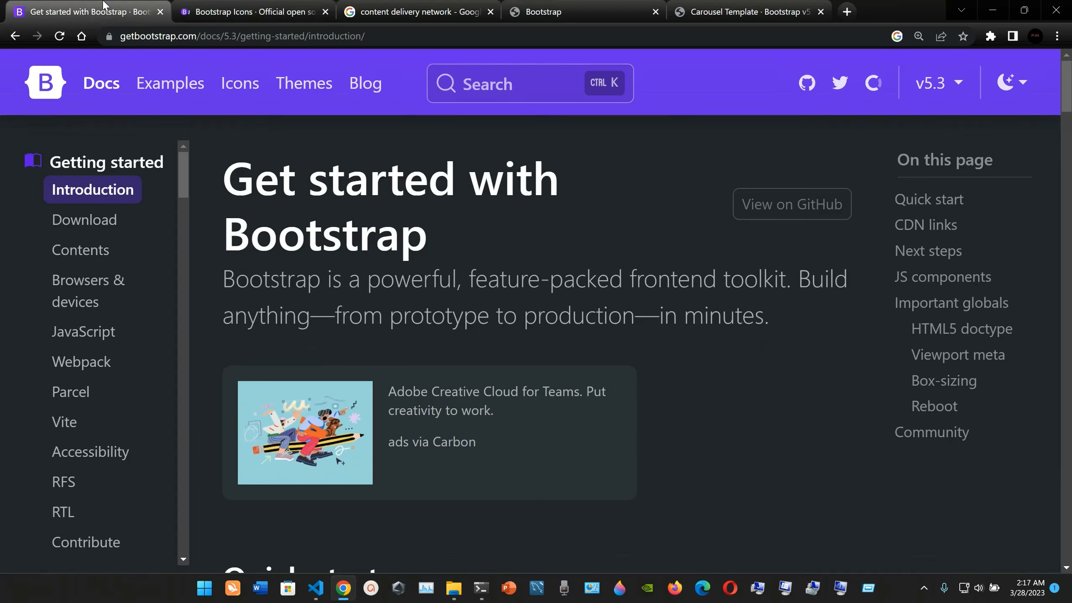
pyautogui.click(239, 87)
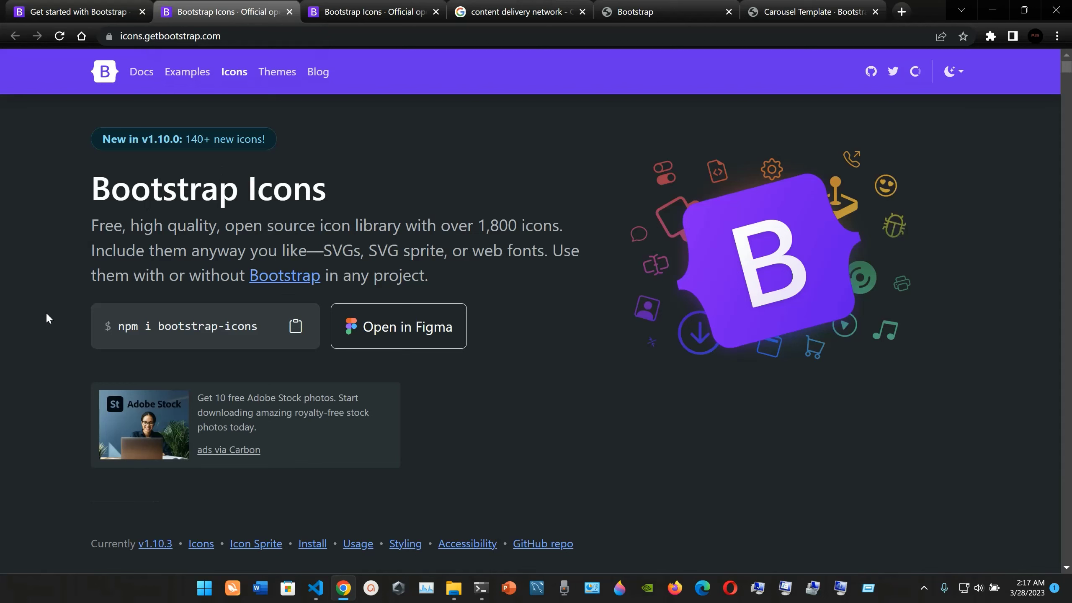
pyautogui.hotkey('ctrl', '+')
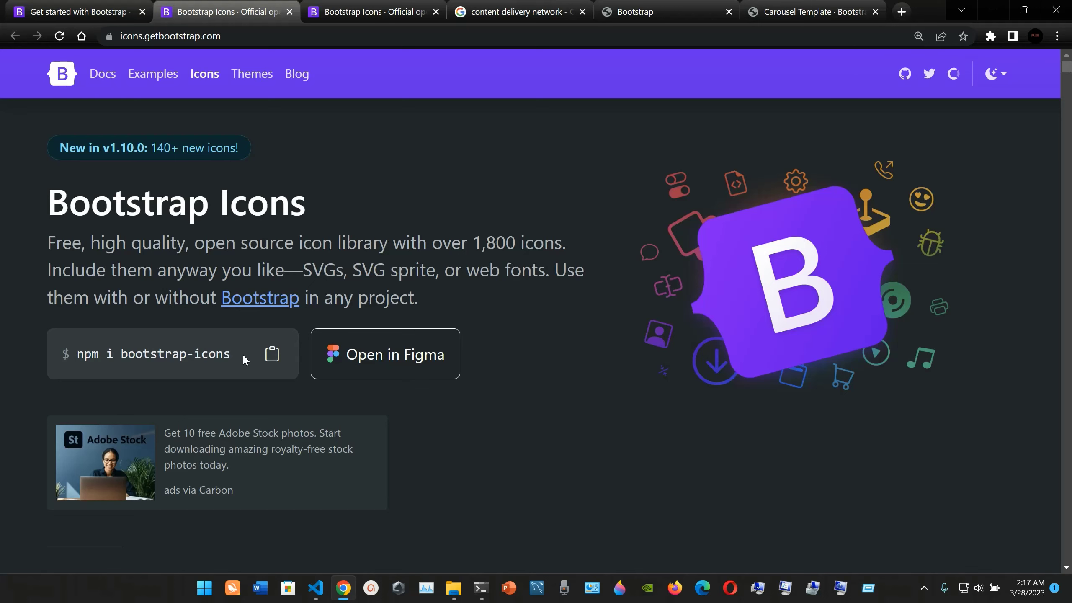
pyautogui.click(117, 5)
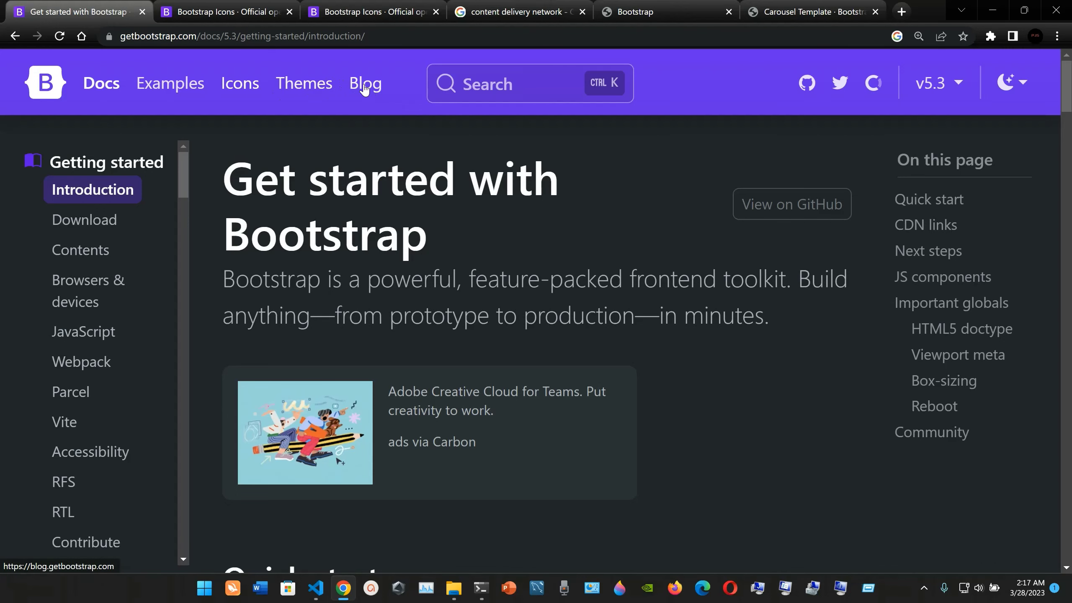
# - On the Bootstrap homepage, highlight the 5.3.0-alpha2 npm version and the Include via CDN heading
pyautogui.click(43, 86)
pyautogui.scroll(-10, 216, 287)
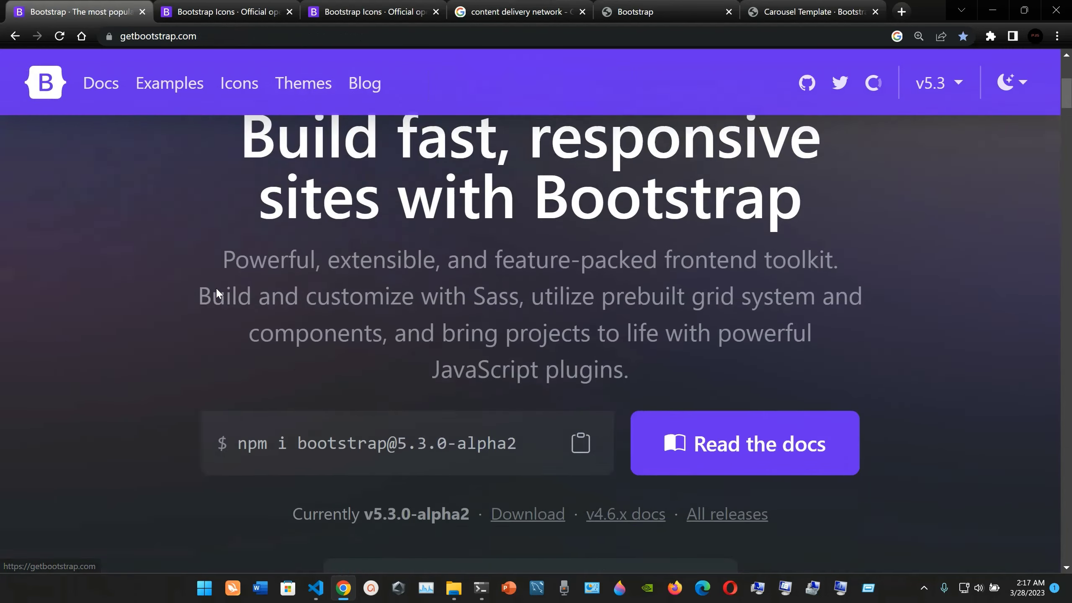
pyautogui.scroll(4, 216, 287)
pyautogui.scroll(-10, 216, 287)
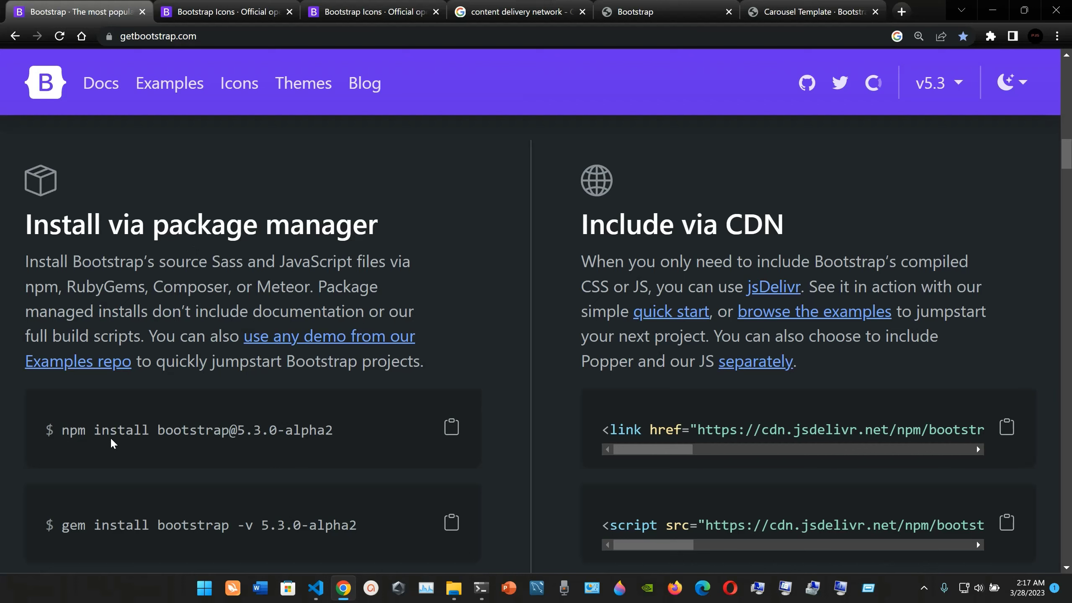
pyautogui.moveTo(240, 427); pyautogui.dragTo(333, 429)
pyautogui.click(432, 351)
pyautogui.moveTo(582, 231); pyautogui.dragTo(704, 225)
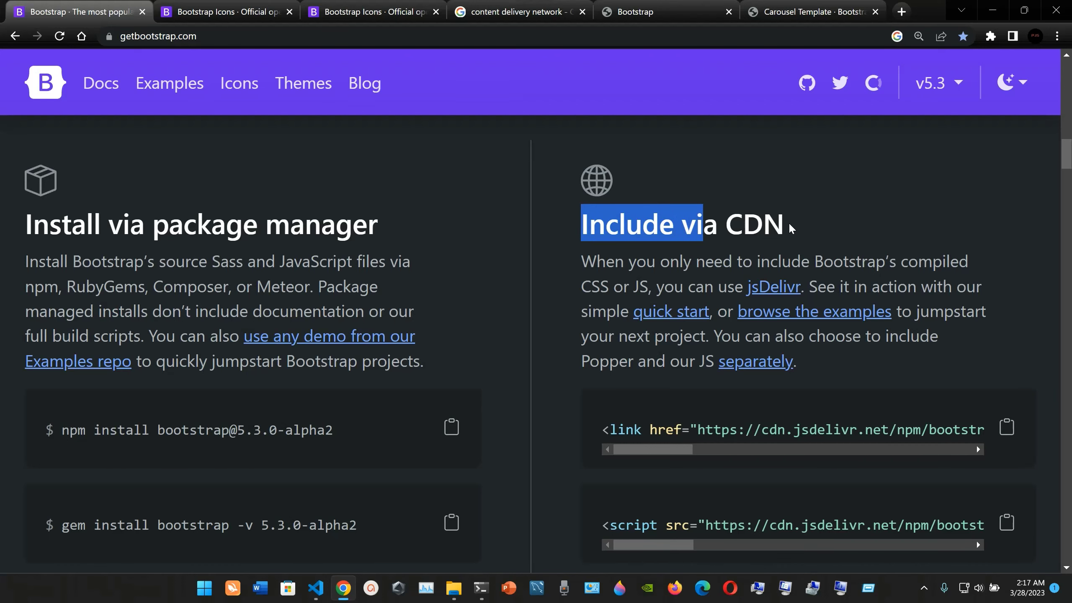
# - Scroll the CDN code block sideways to read the full stylesheet and script links
pyautogui.scroll(-1, 790, 228)
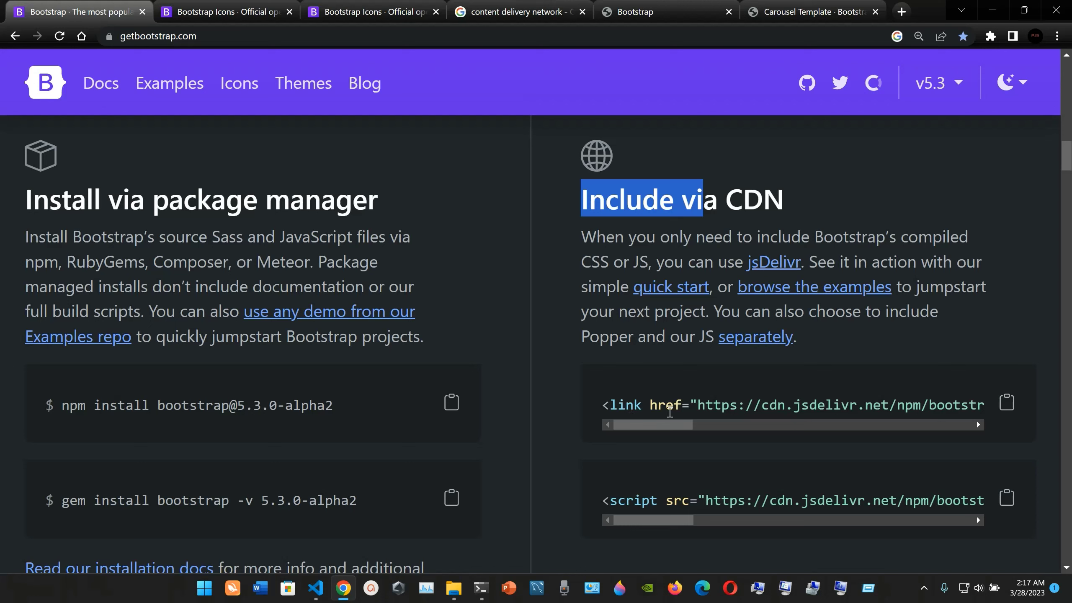
pyautogui.hscroll(3, 717, 405)
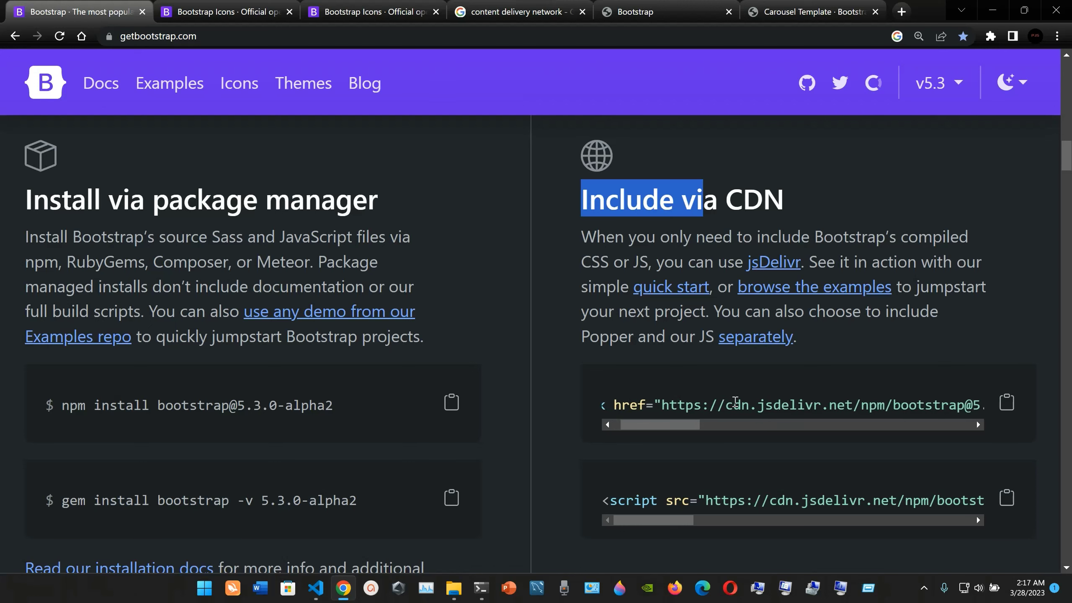
pyautogui.hscroll(-3, 734, 401)
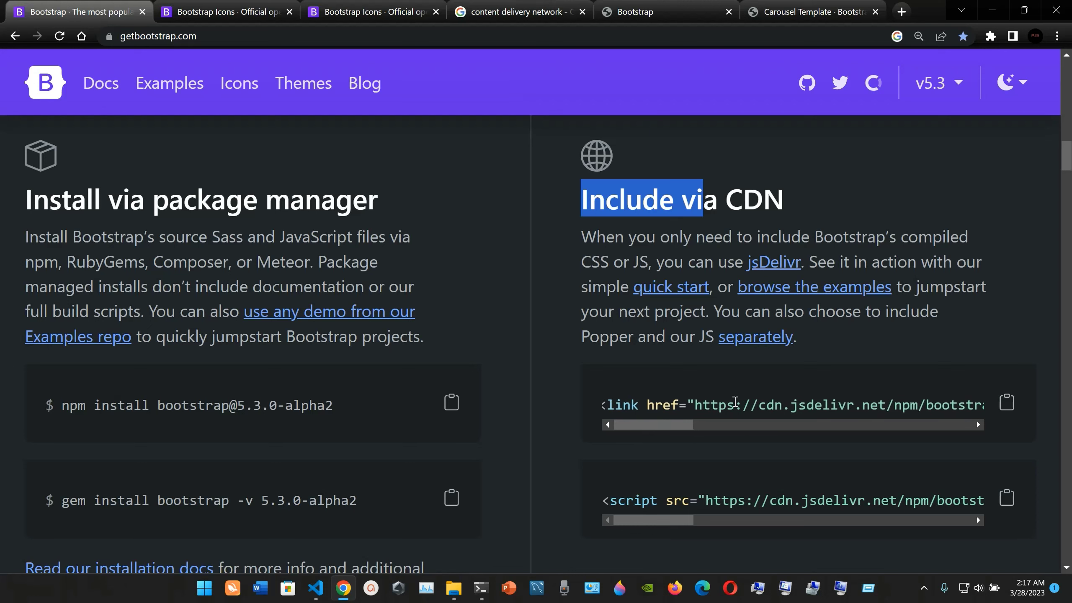
pyautogui.hscroll(2, 842, 400)
pyautogui.hscroll(3, 841, 400)
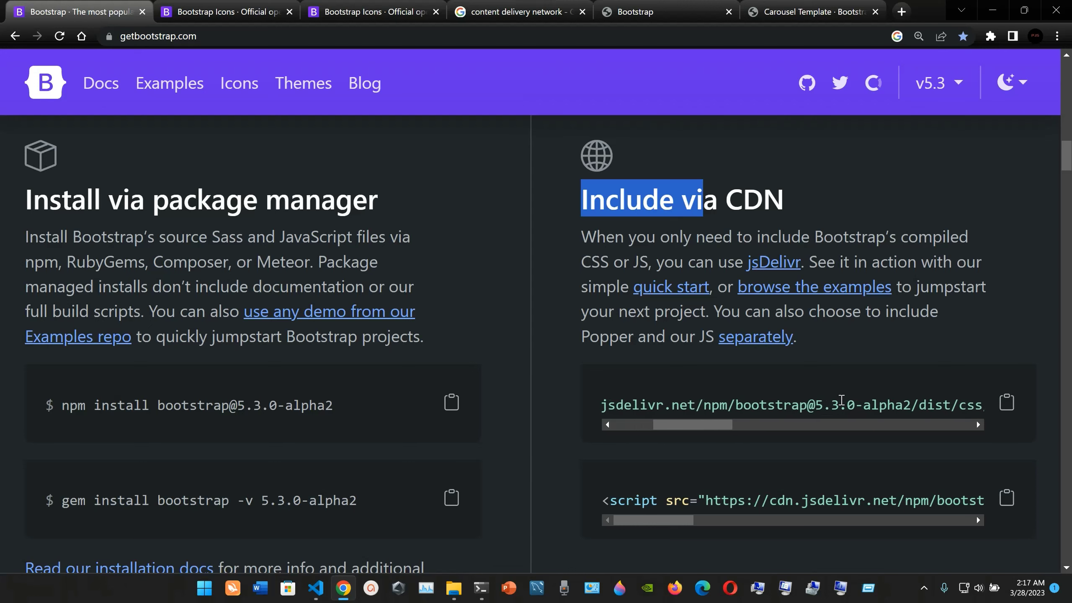
pyautogui.hscroll(-3, 841, 401)
pyautogui.hscroll(5, 842, 400)
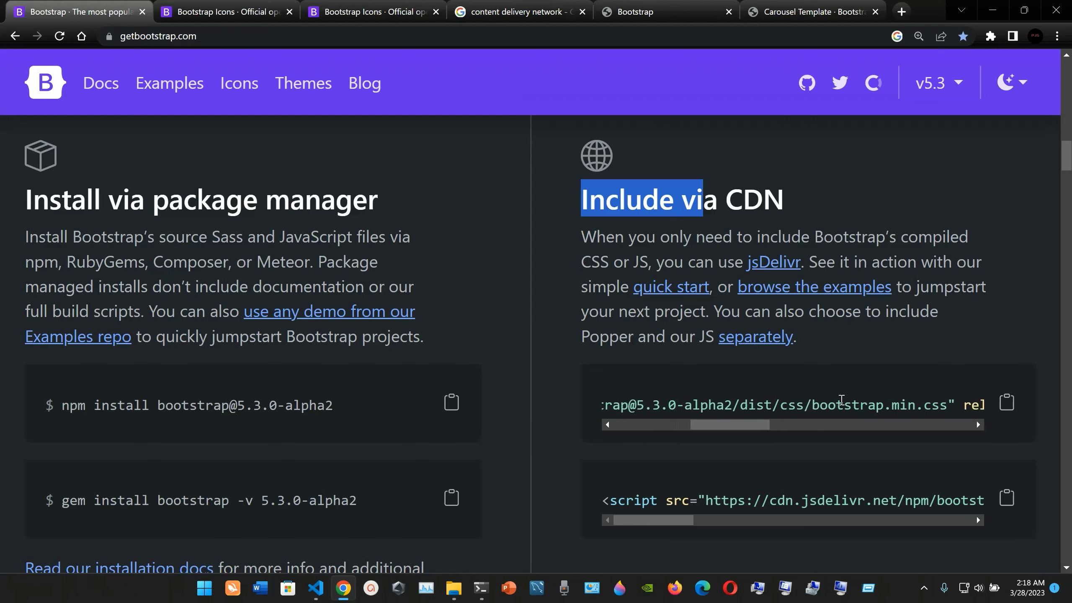
pyautogui.hscroll(3, 846, 407)
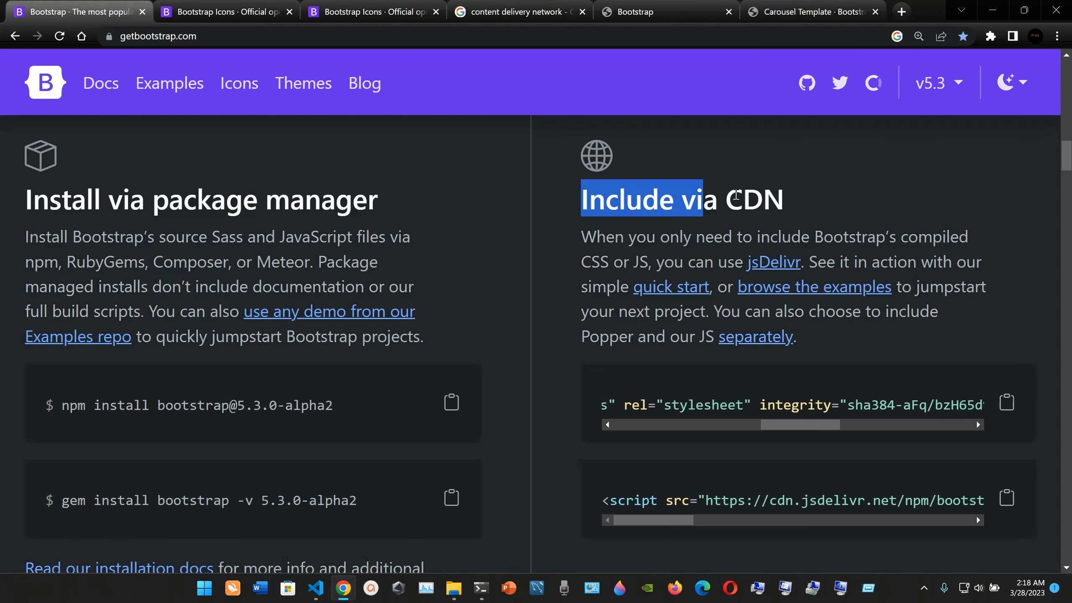
# - Highlight 'CDN' in the heading and scroll back up to the npm install area
pyautogui.moveTo(736, 195); pyautogui.dragTo(780, 196)
pyautogui.scroll(-10, 566, 383)
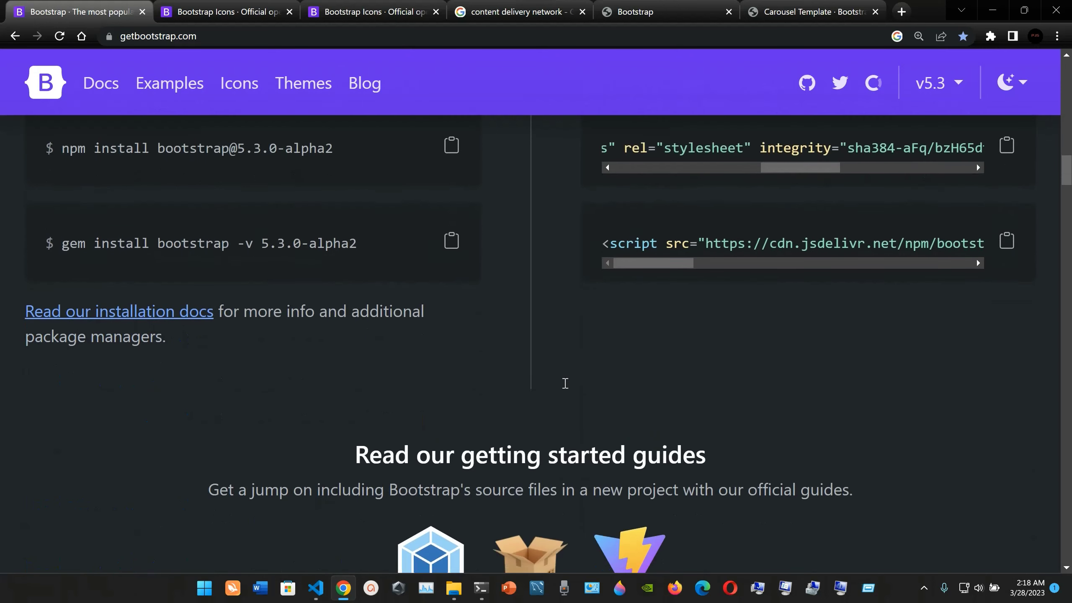
pyautogui.scroll(-2, 565, 383)
pyautogui.scroll(6, 566, 383)
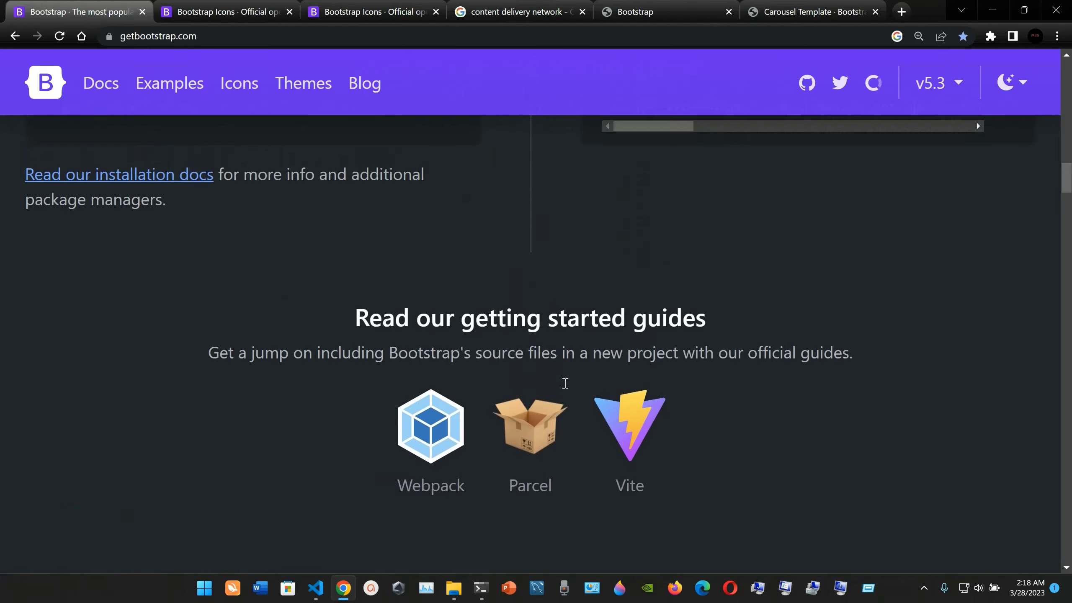
pyautogui.scroll(10, 789, 155)
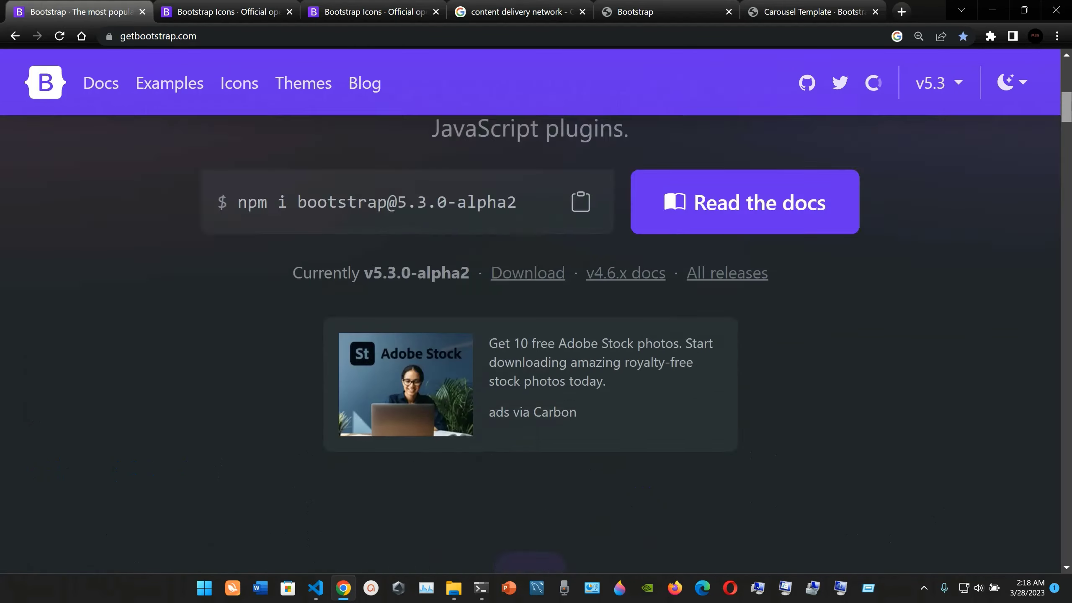